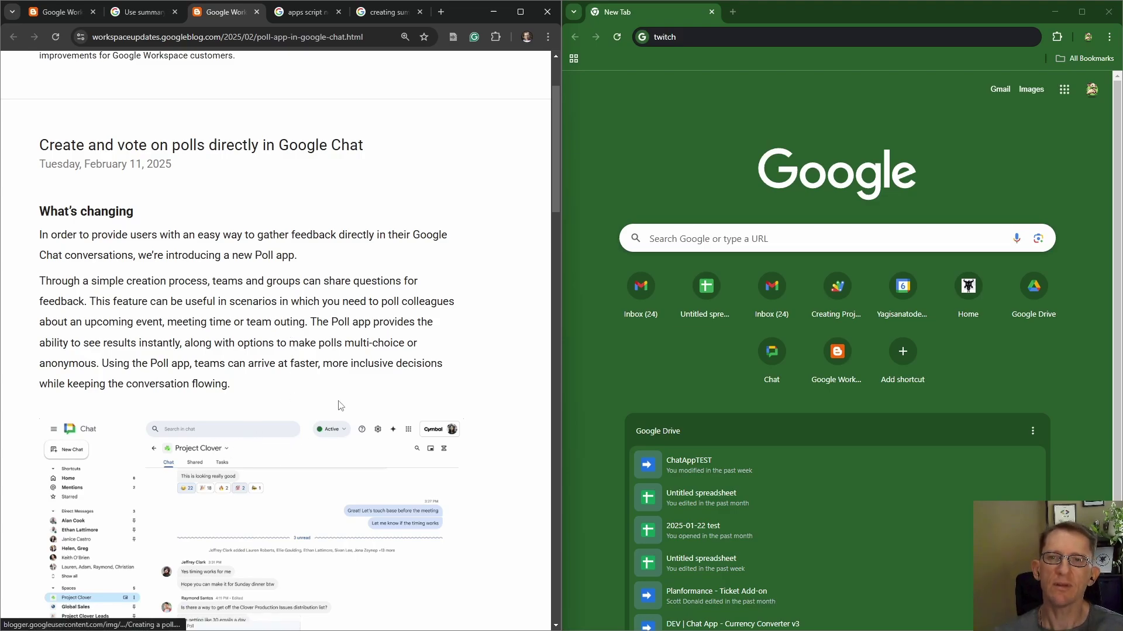
# Read the blog announcement about polls in Google Chat, including the poll examples, the admin and end-user instructions, rollout pace and availability.
pyautogui.scroll(-4, 339, 407)
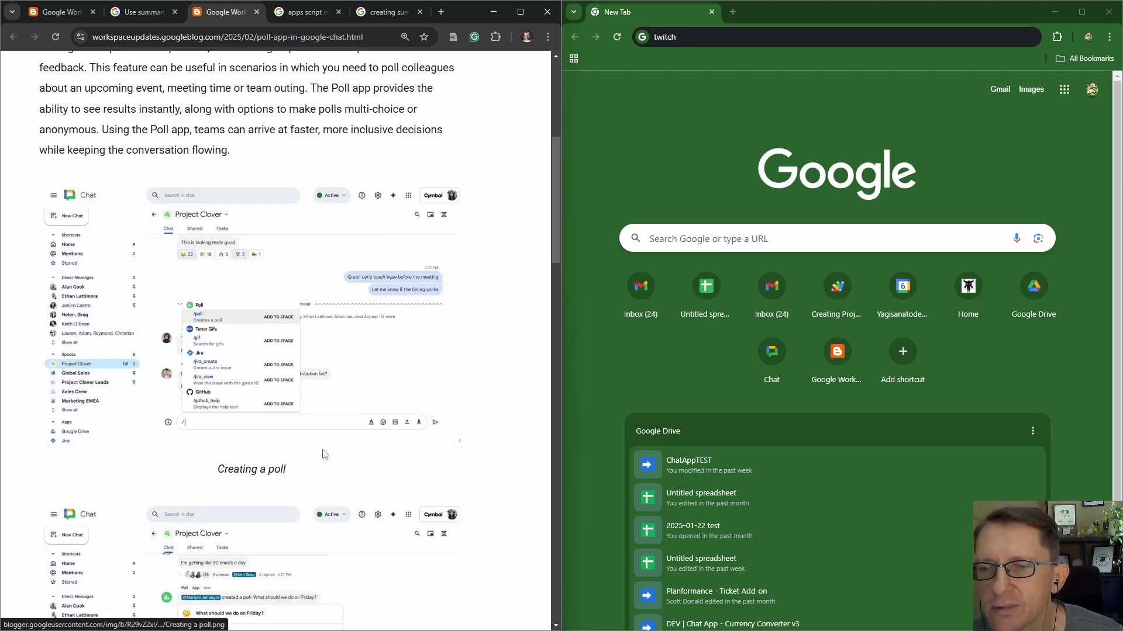
pyautogui.scroll(-3, 328, 446)
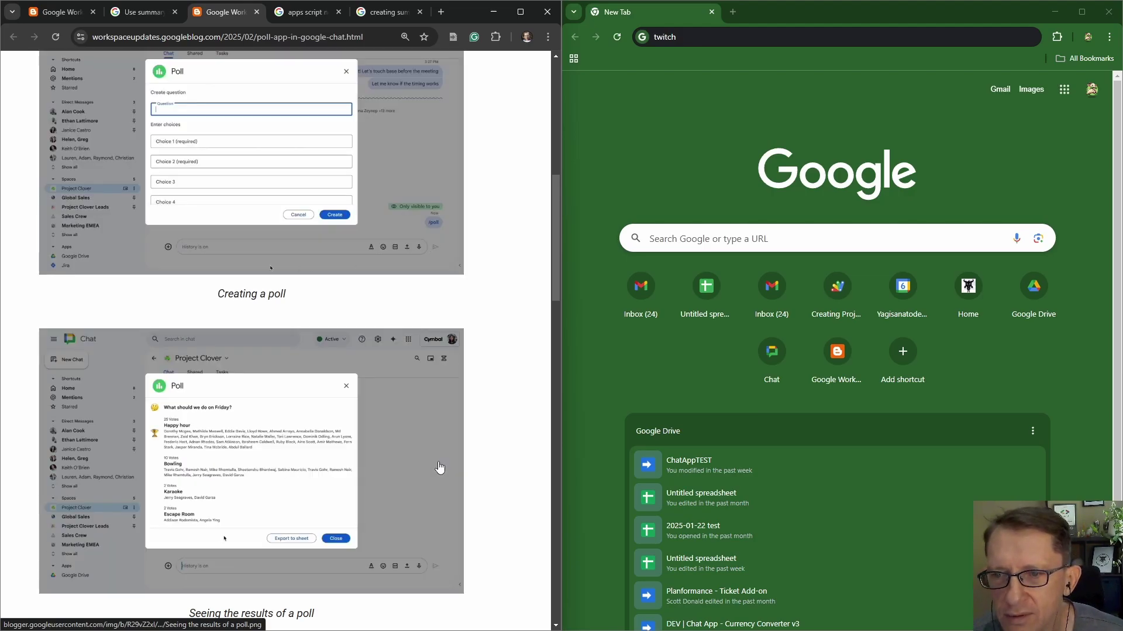
pyautogui.scroll(-2, 439, 467)
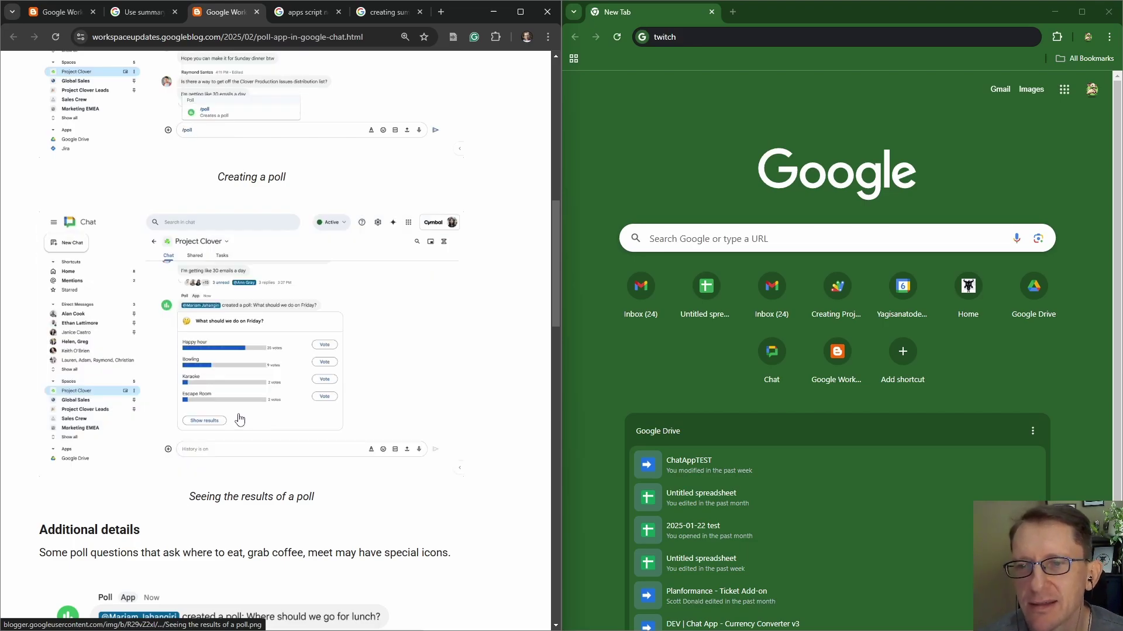
pyautogui.scroll(-4, 240, 419)
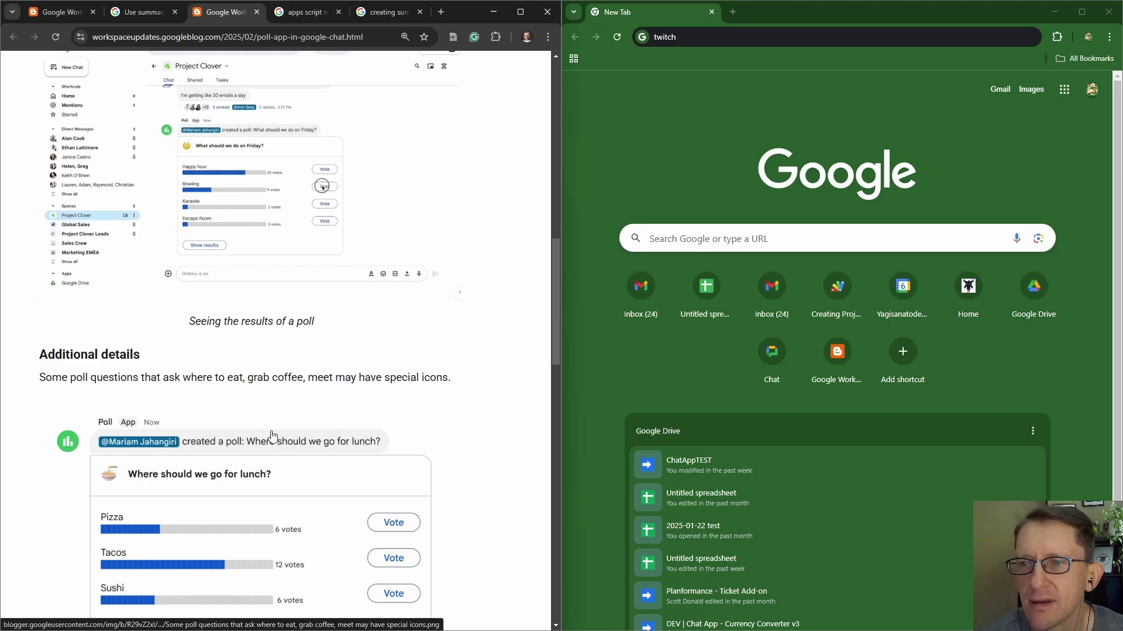
pyautogui.scroll(-1, 272, 436)
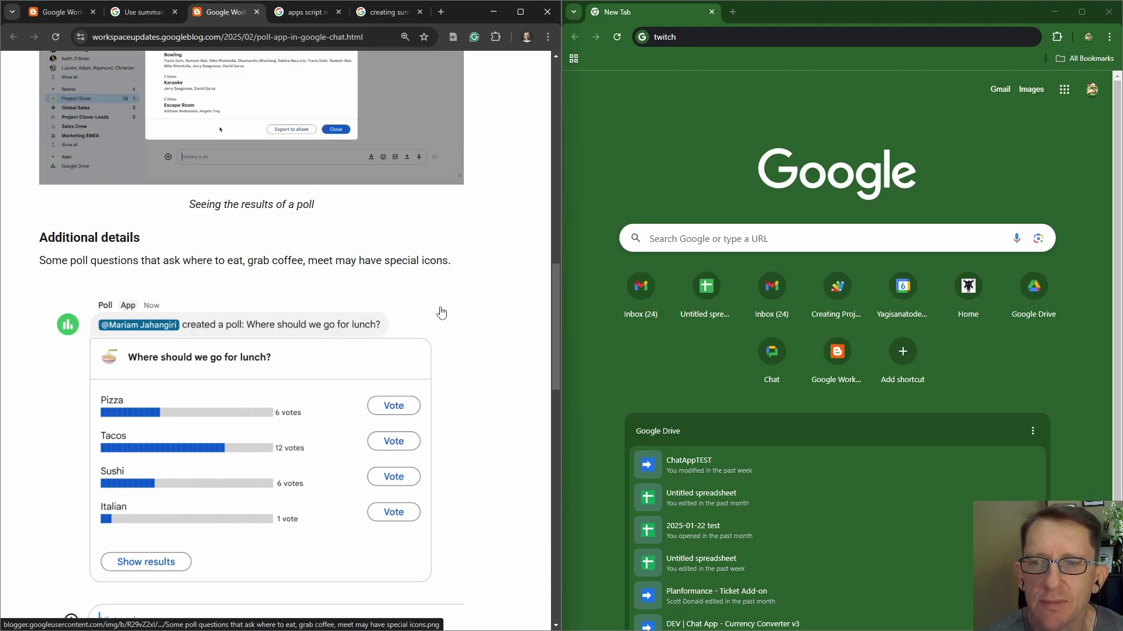
pyautogui.scroll(-2, 432, 315)
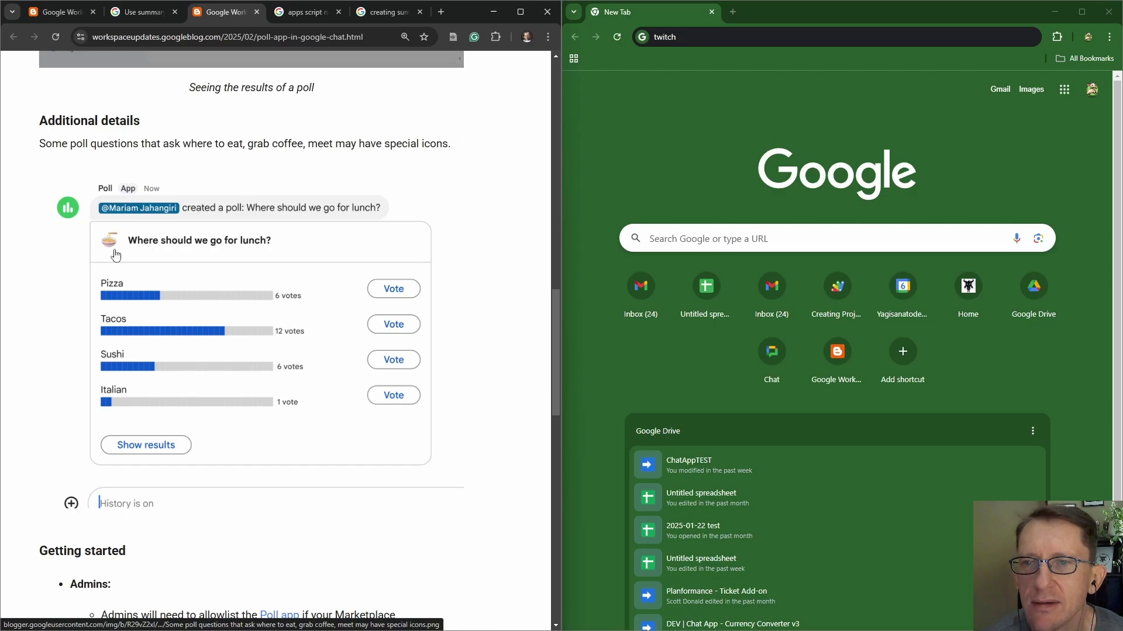
pyautogui.scroll(-3, 133, 285)
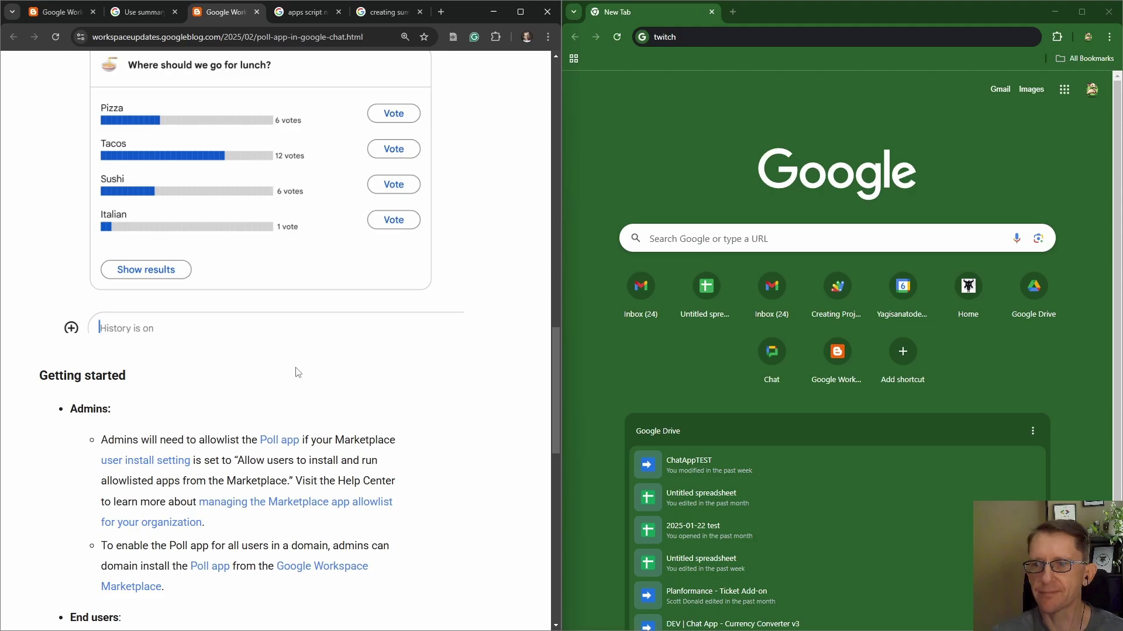
pyautogui.scroll(-5, 298, 372)
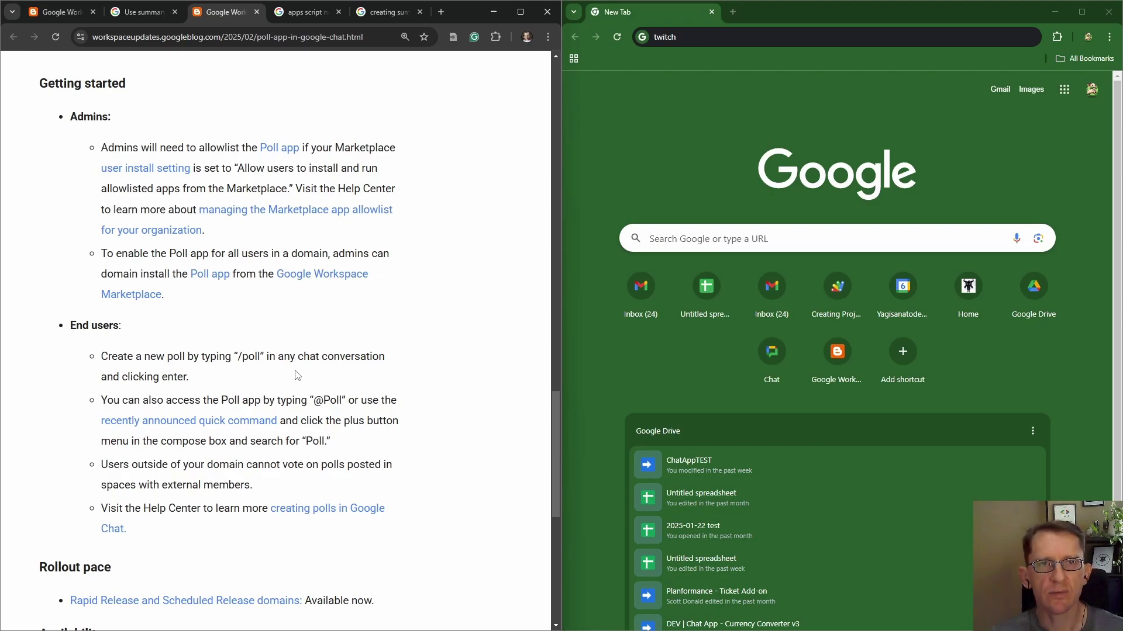
# Switch to Google Chat in the other browser window and start creating a new space named "Polling".
pyautogui.click(737, 36)
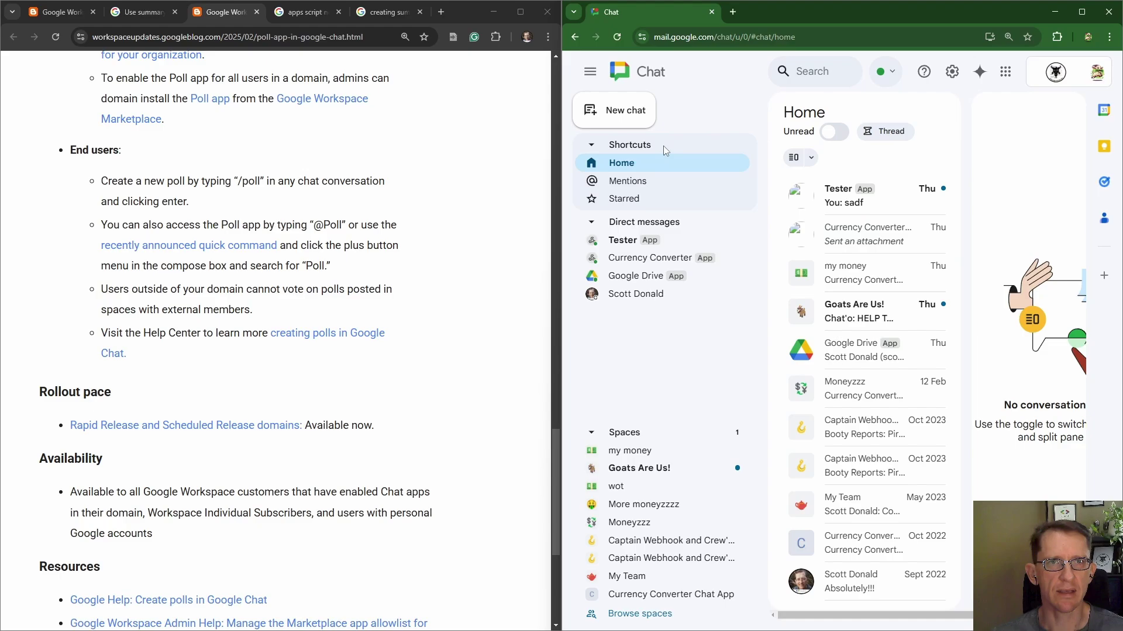
pyautogui.click(632, 124)
pyautogui.click(762, 157)
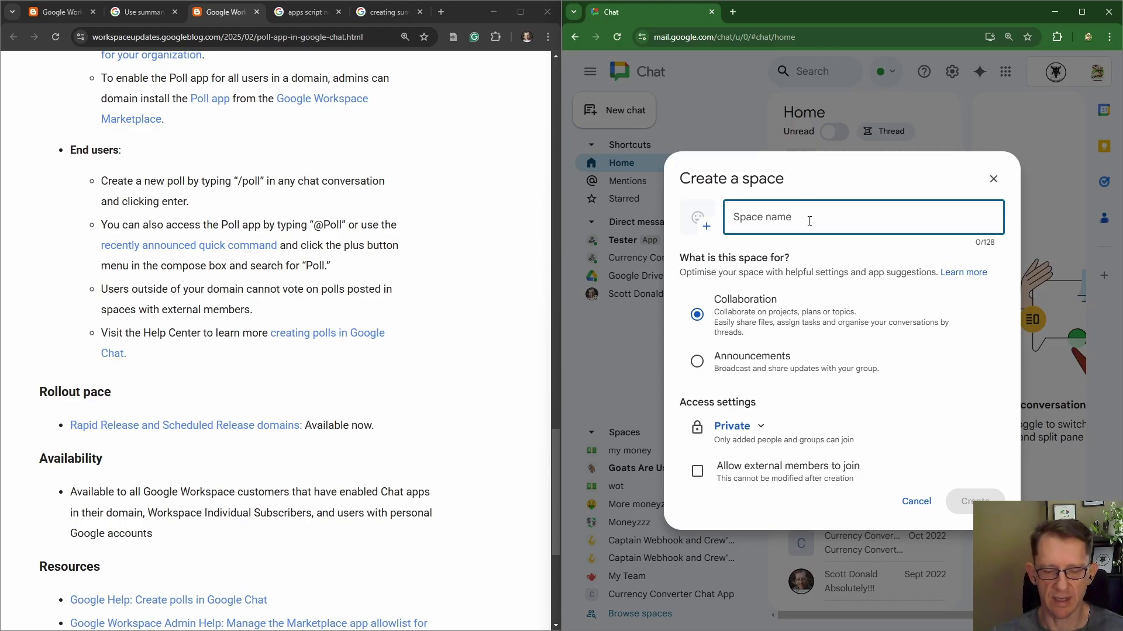
pyautogui.write('Po')
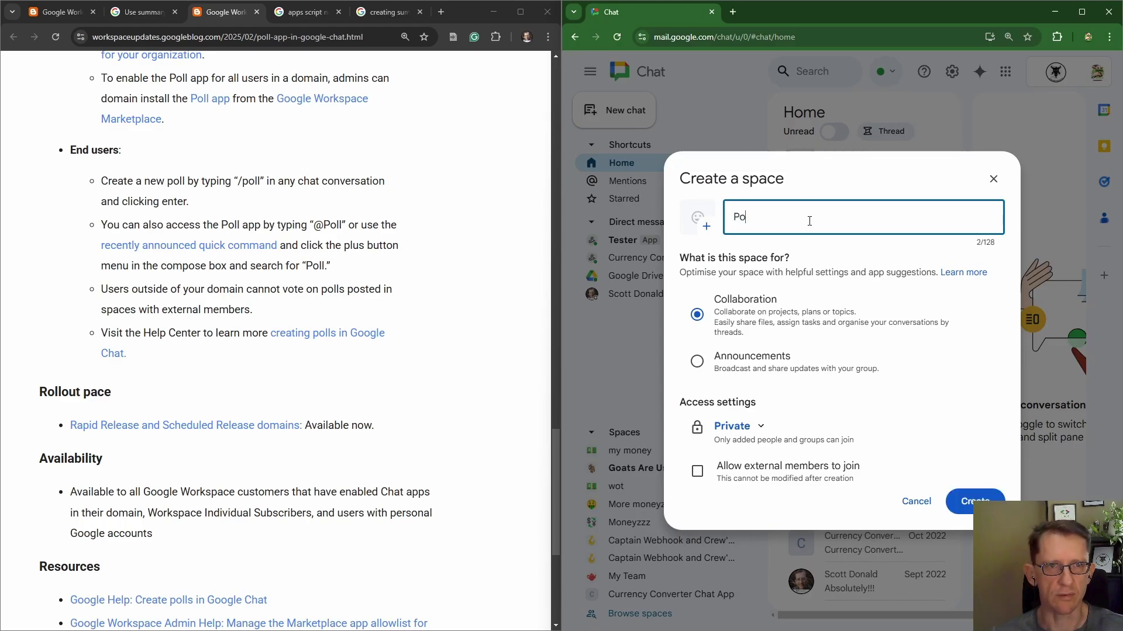
pyautogui.write('llin')
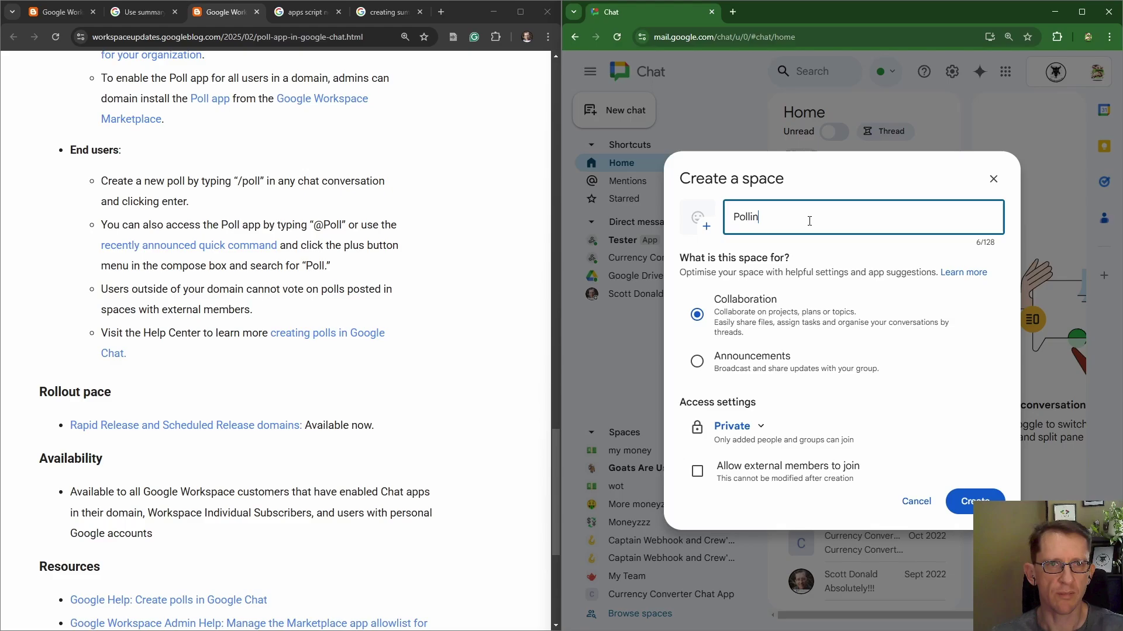
pyautogui.write('g')
# Give the space the red question mark emoji and create it with the Collaboration and Private settings.
pyautogui.click(697, 217)
pyautogui.write('ques')
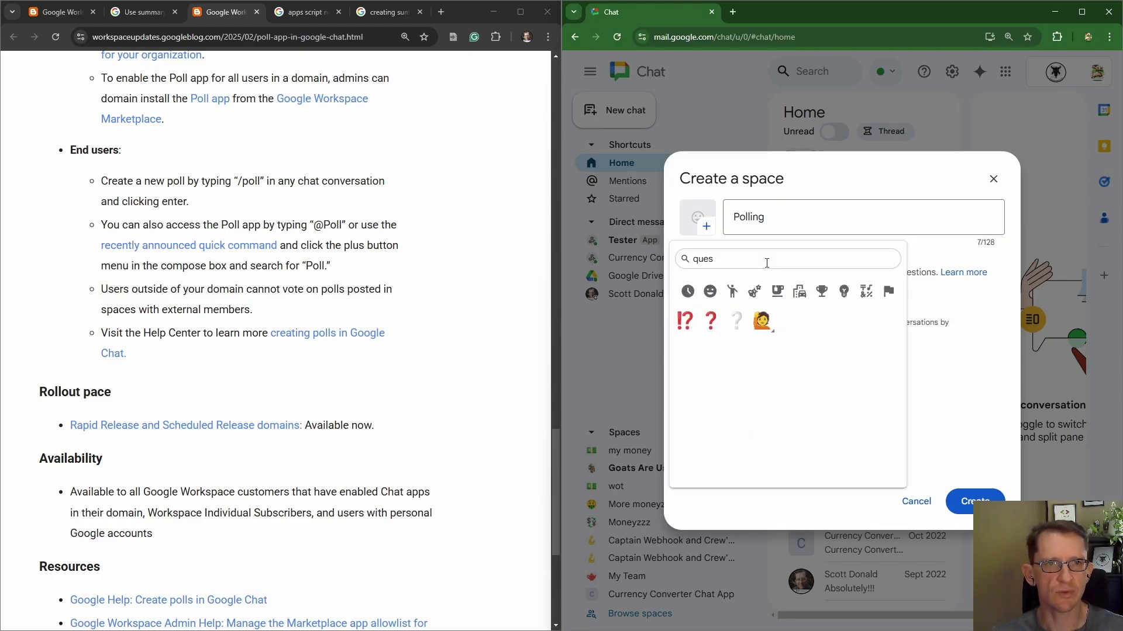
pyautogui.click(711, 321)
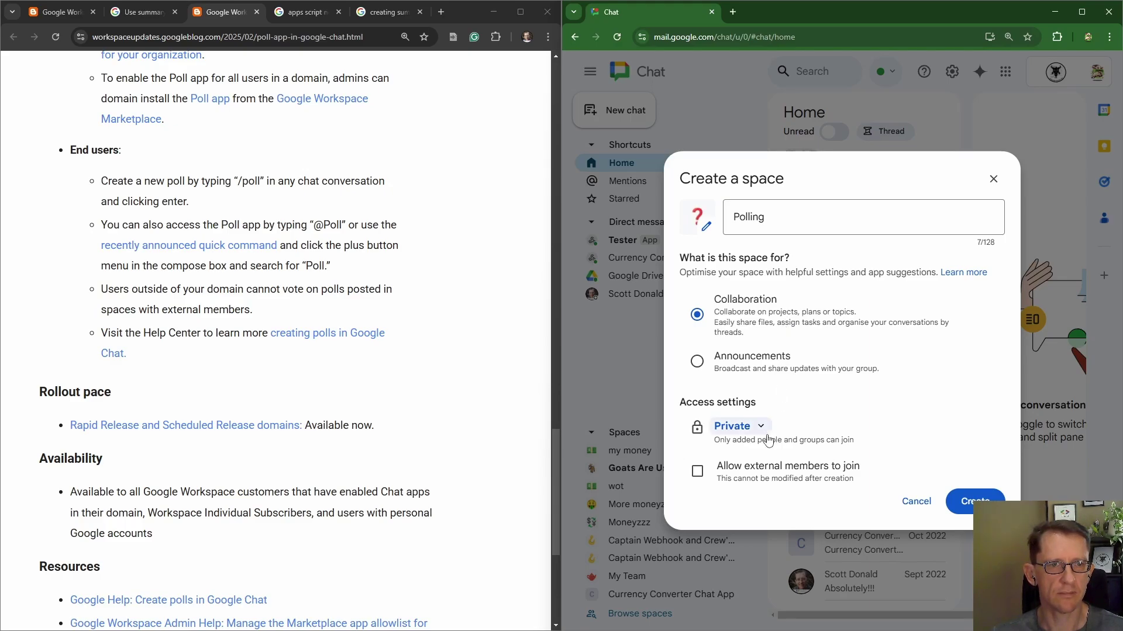
pyautogui.click(970, 509)
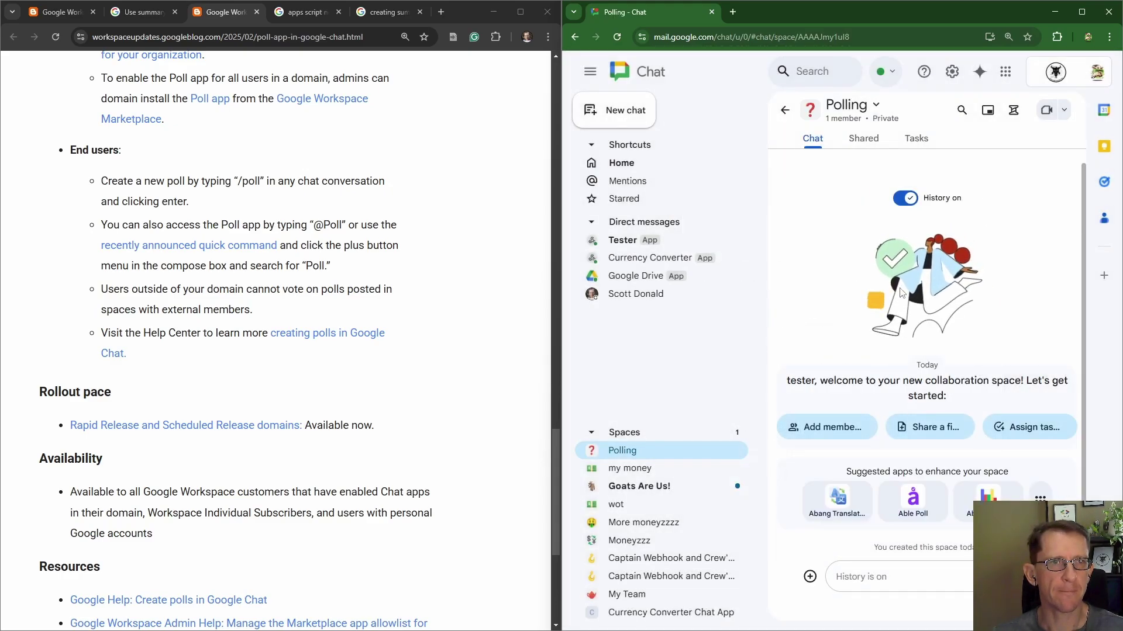
# Add the suggested person as a member of the Polling space.
pyautogui.click(842, 431)
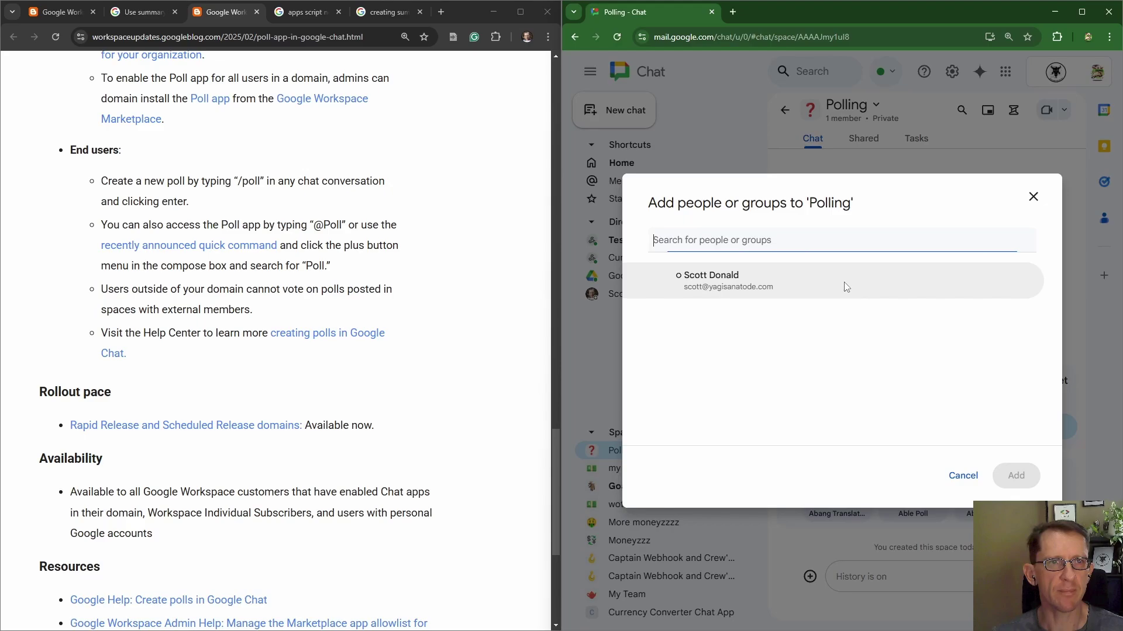
pyautogui.click(818, 270)
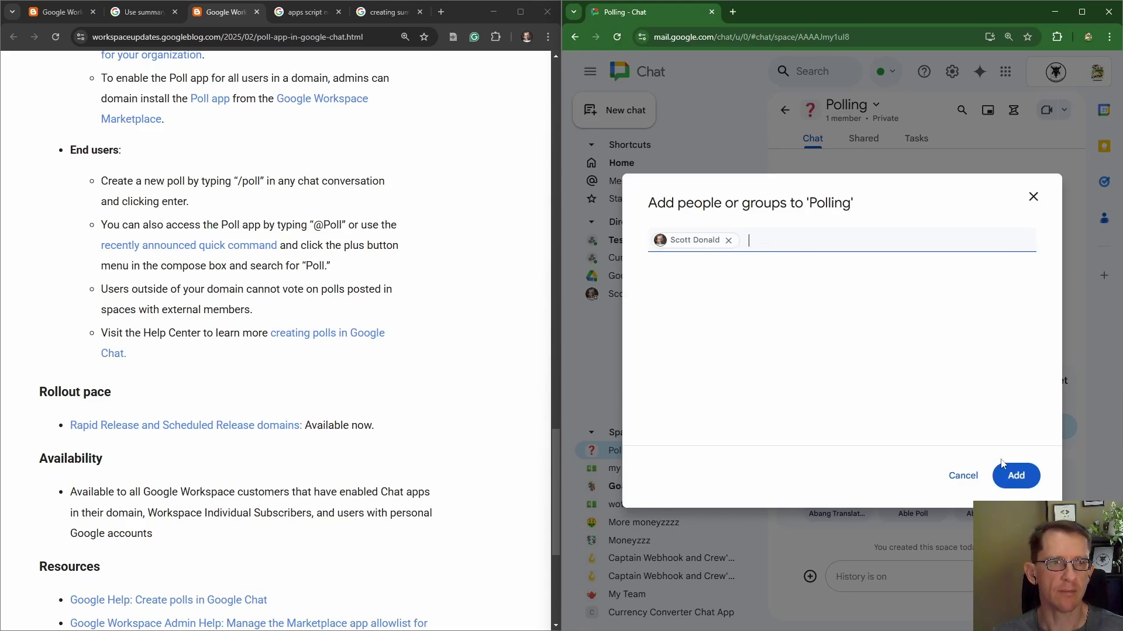
pyautogui.click(1015, 476)
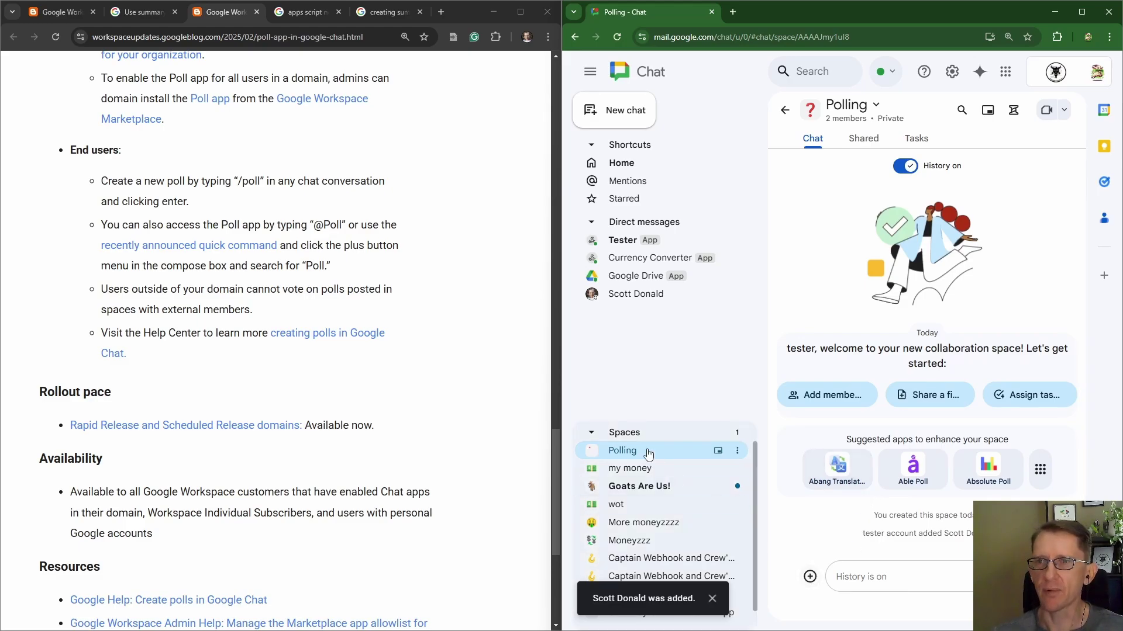
# Run the Poll app's /poll command in the Polling space, adding the app to the space and sending the command.
pyautogui.scroll(8, 321, 510)
pyautogui.scroll(9, 321, 510)
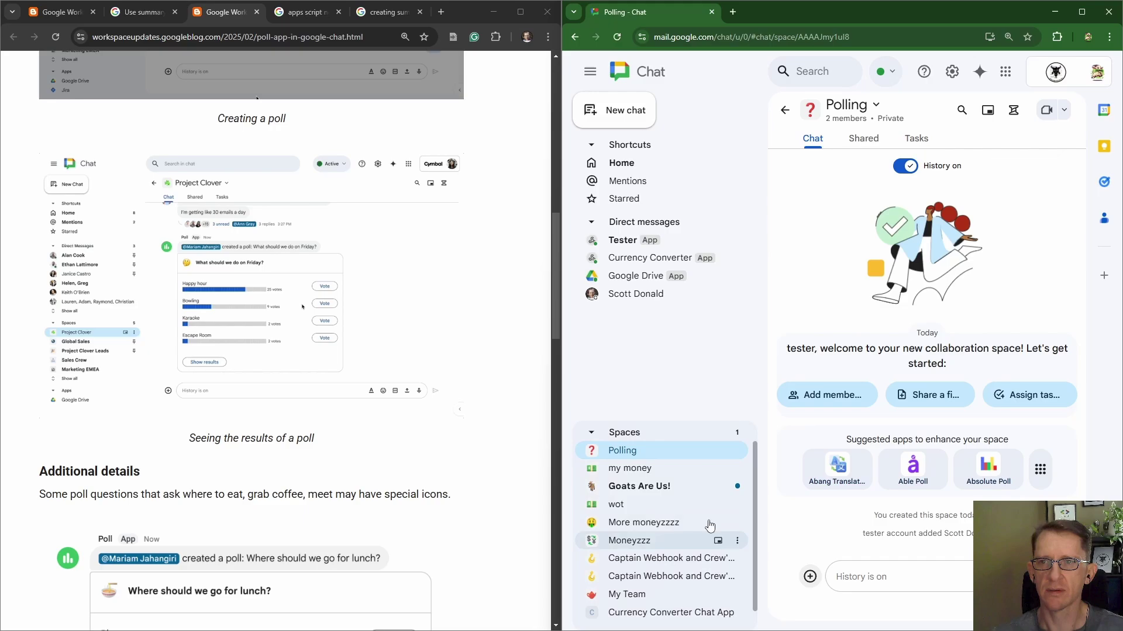
pyautogui.scroll(1, 335, 488)
pyautogui.scroll(12, 334, 488)
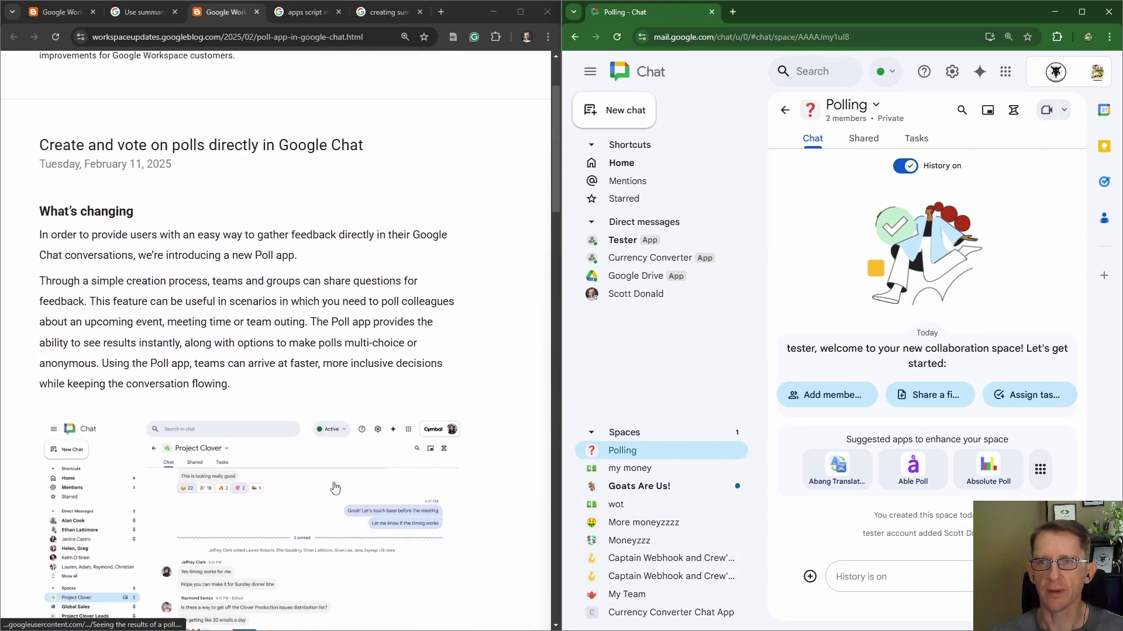
pyautogui.scroll(-5, 334, 488)
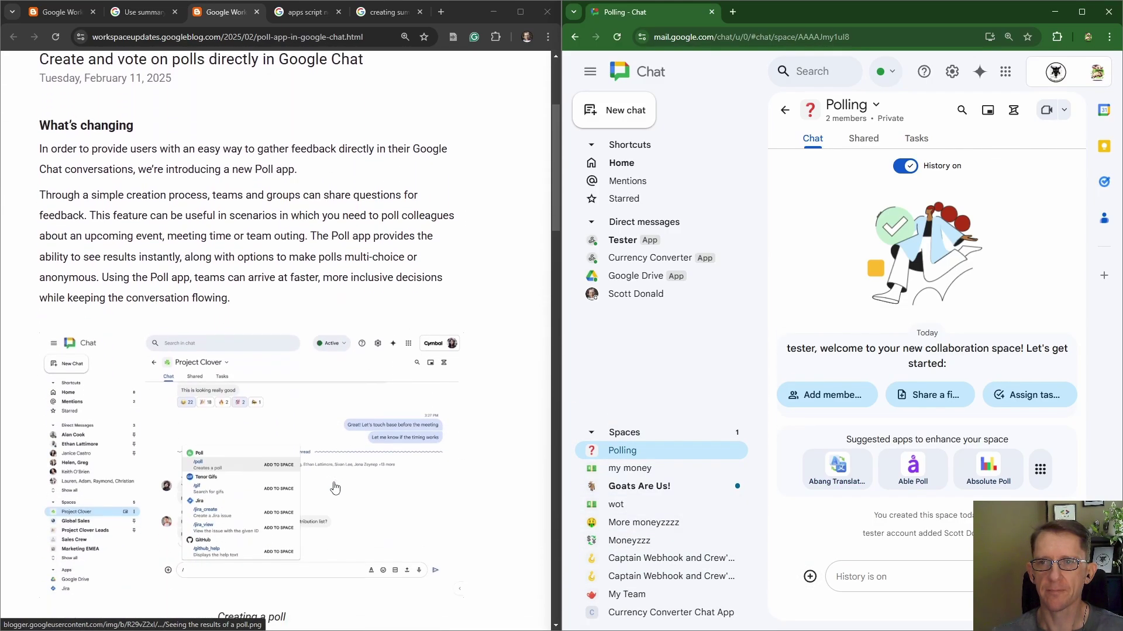
pyautogui.write('/')
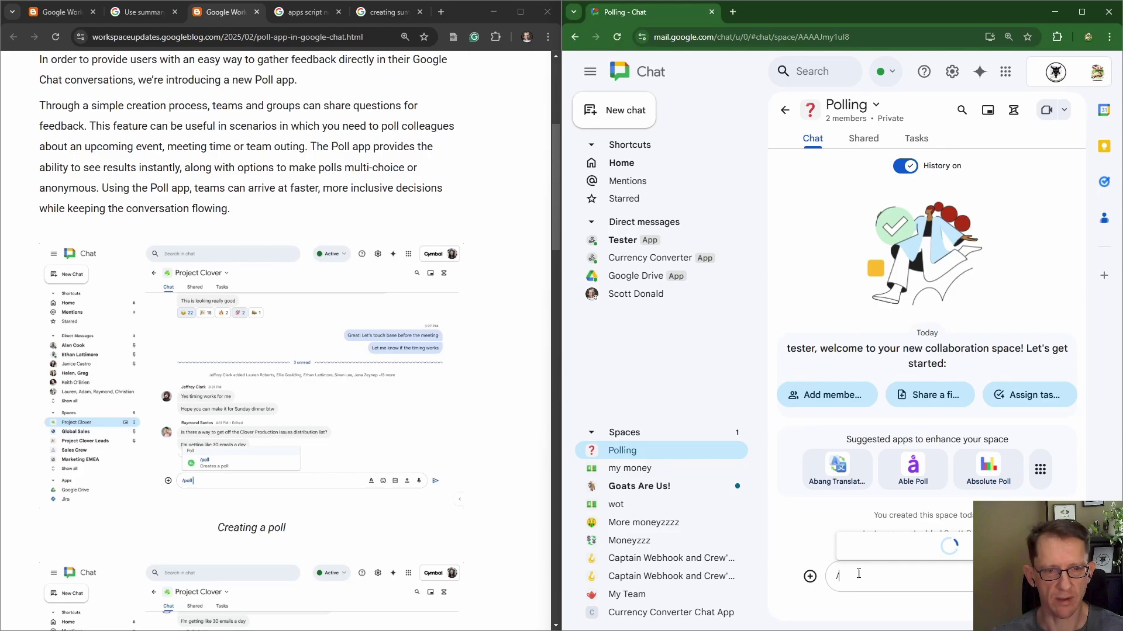
pyautogui.write('Po')
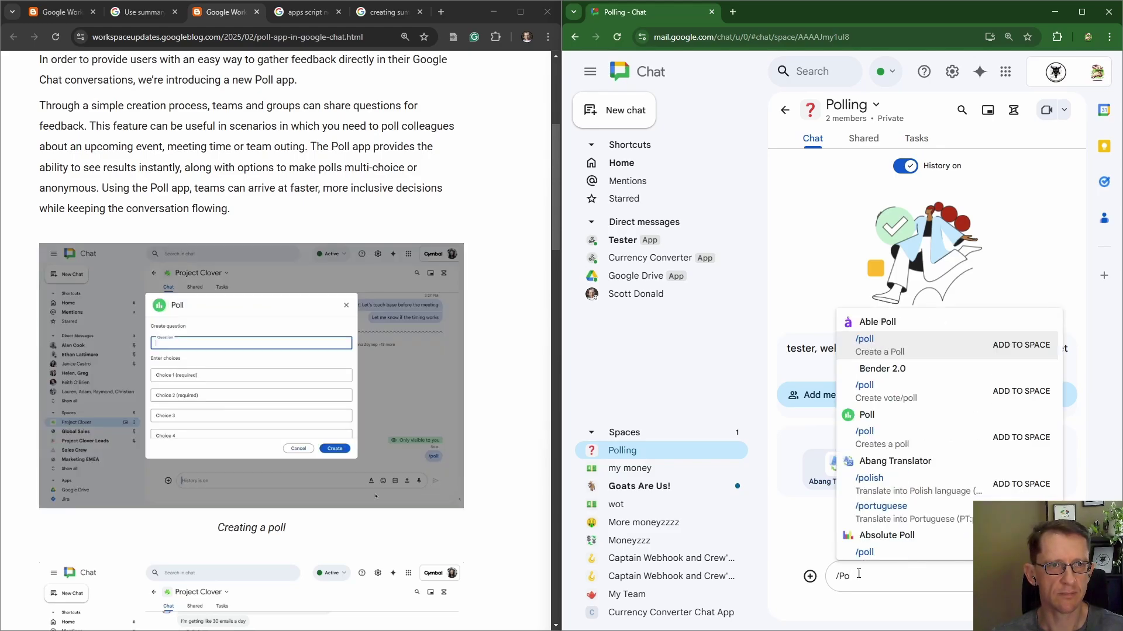
pyautogui.write('ll')
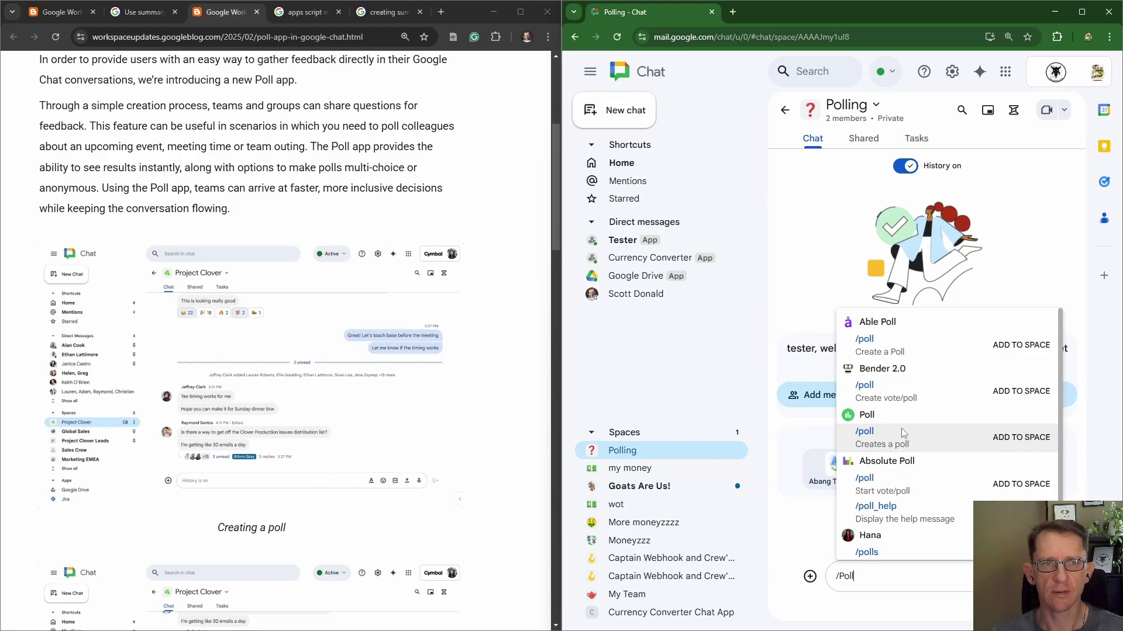
pyautogui.click(1030, 442)
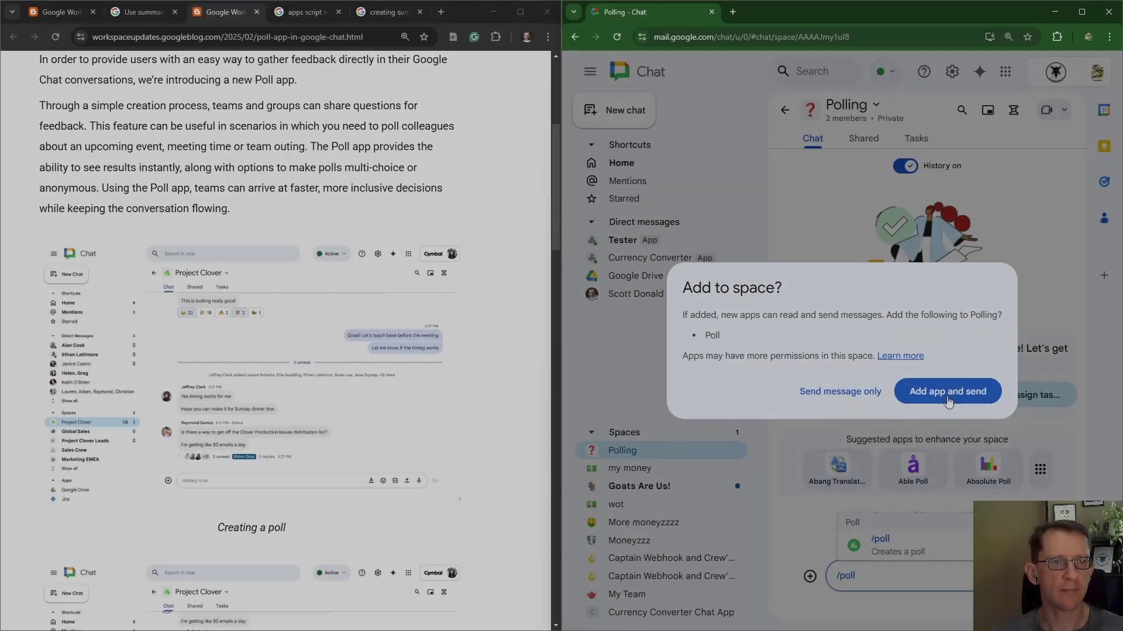
pyautogui.click(949, 391)
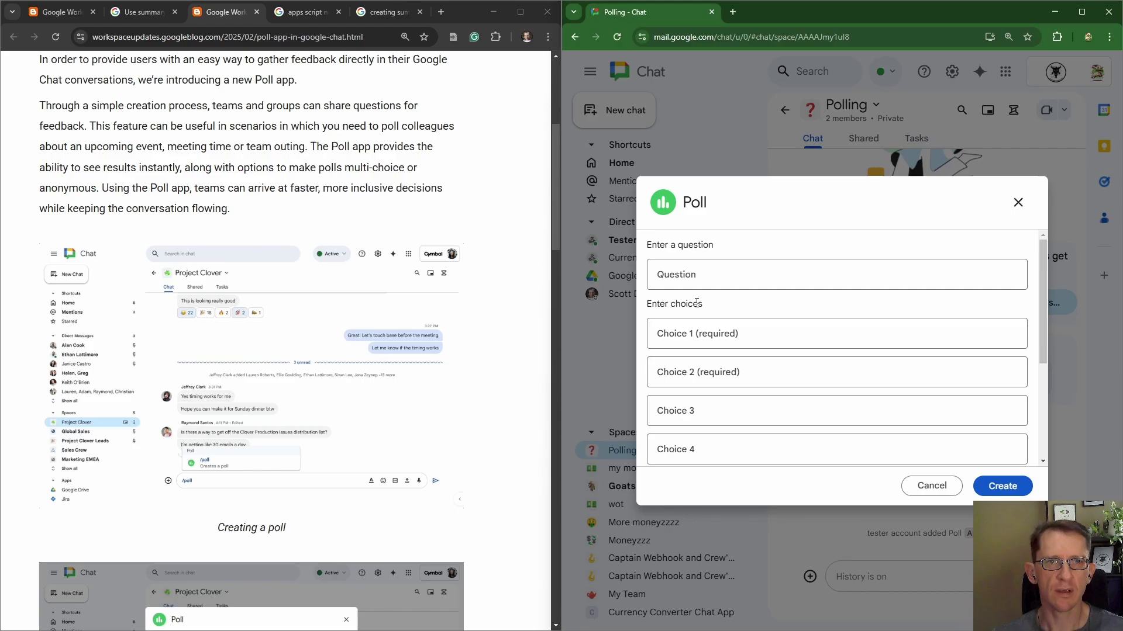
pyautogui.click(732, 274)
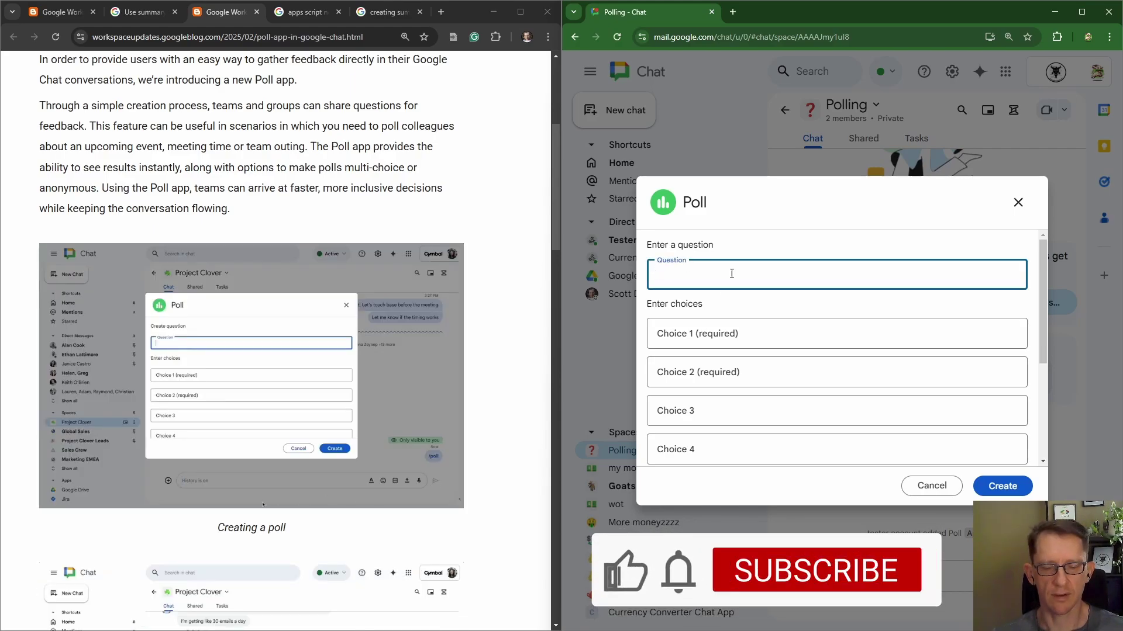
pyautogui.write('What ')
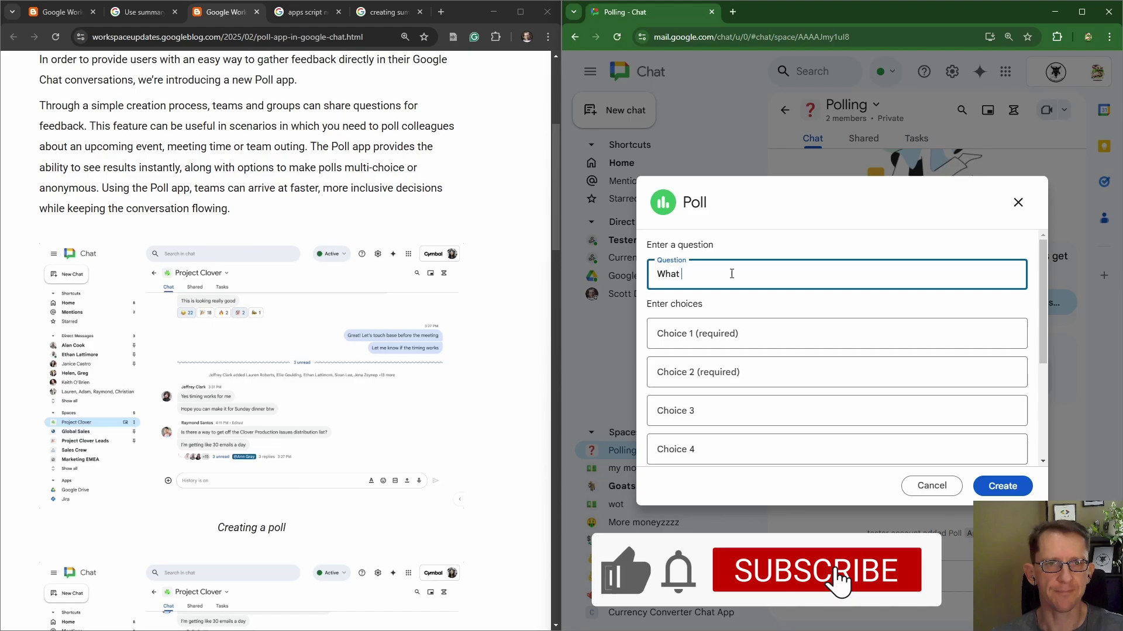
pyautogui.write('is p')
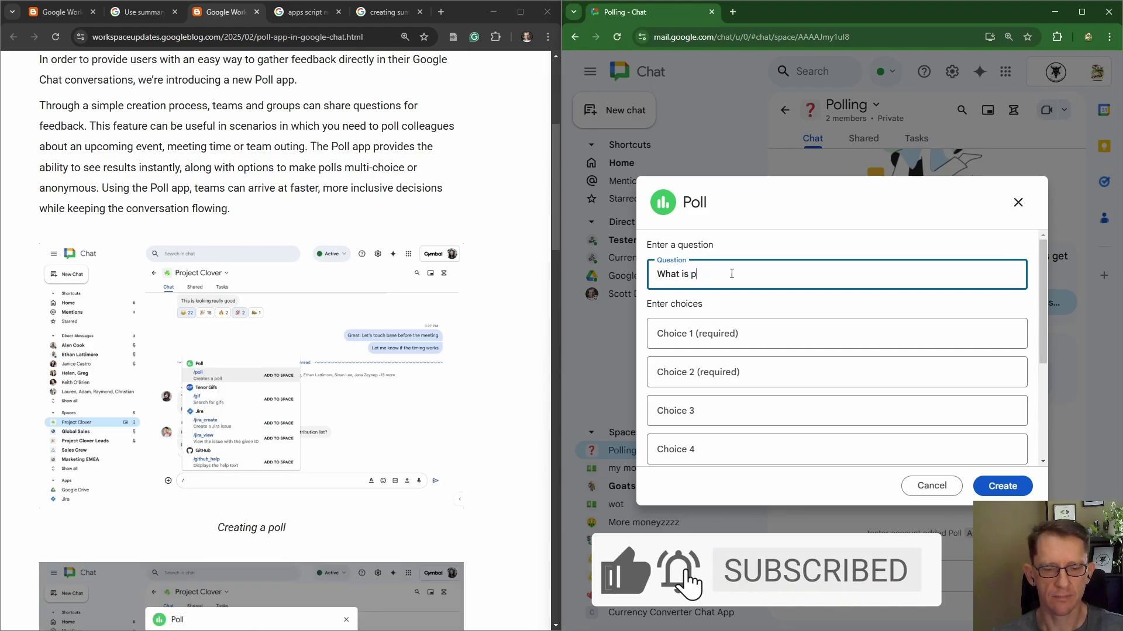
pyautogui.write('oll app?')
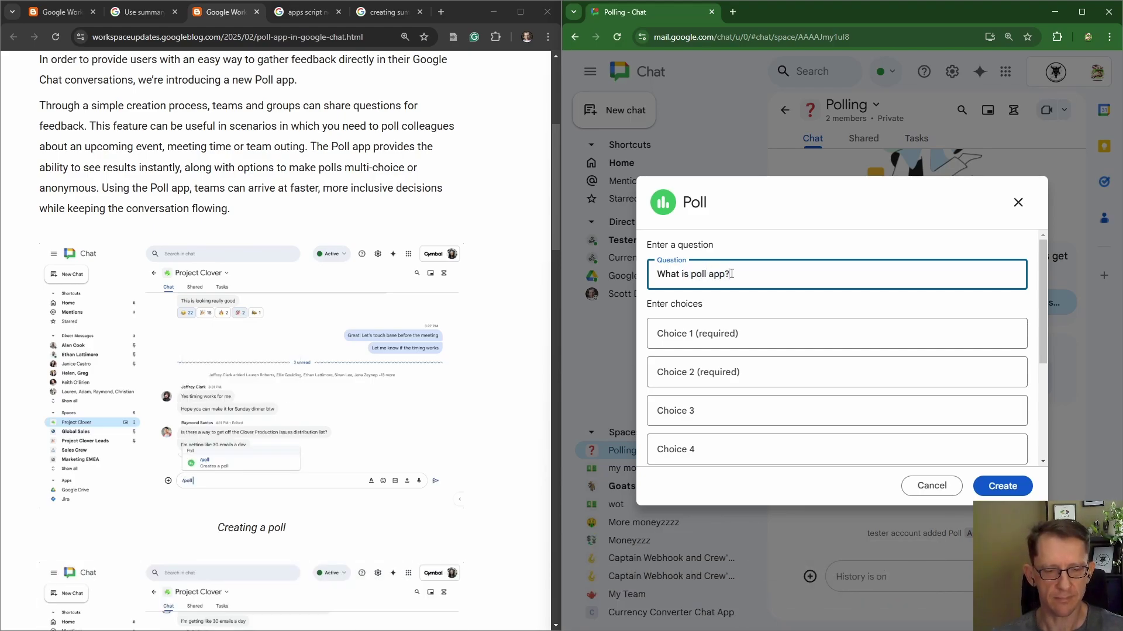
pyautogui.press('Tab')
pyautogui.write('A func')
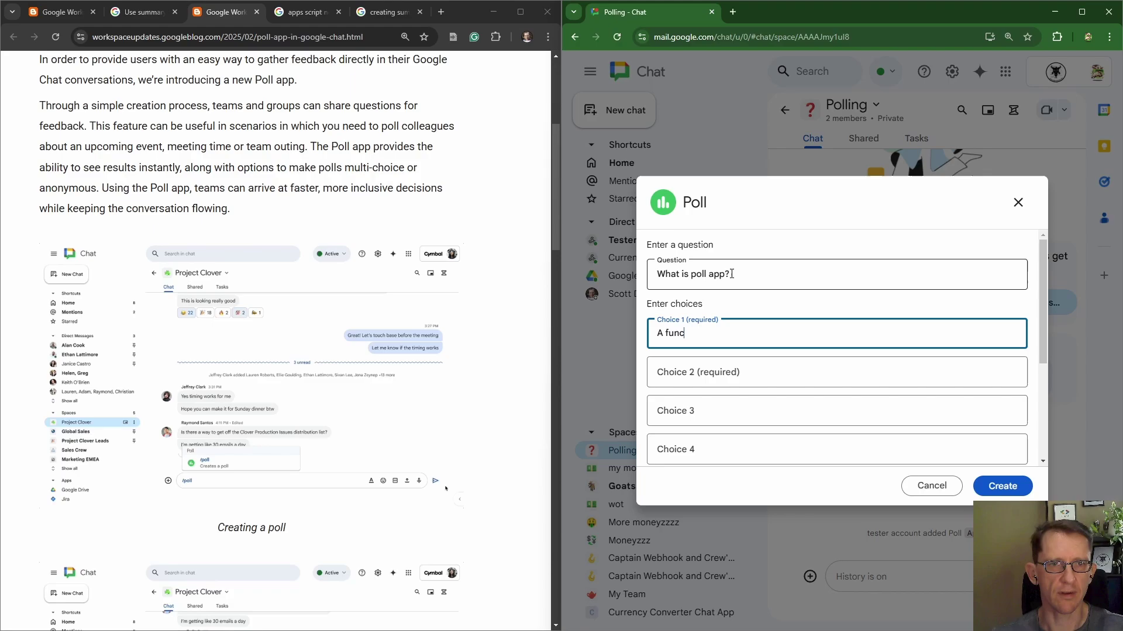
pyautogui.press('BackSpace')
pyautogui.press('BackSpace')
pyautogui.write('w')
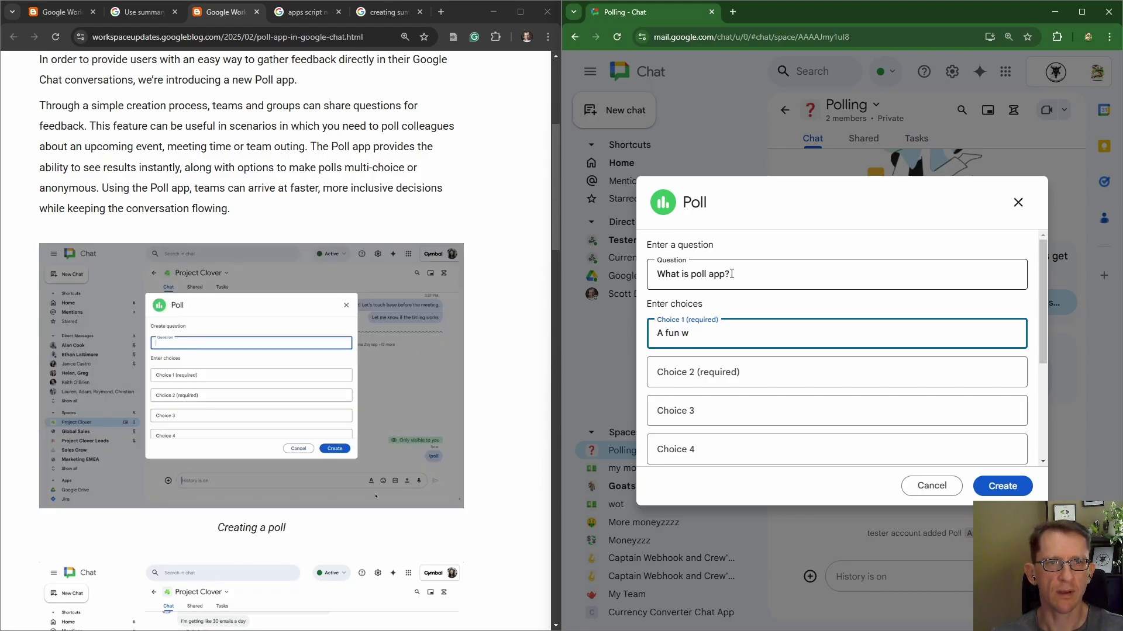
# Replace the poll question with "Should we use Poll App?".
pyautogui.tripleClick(732, 274)
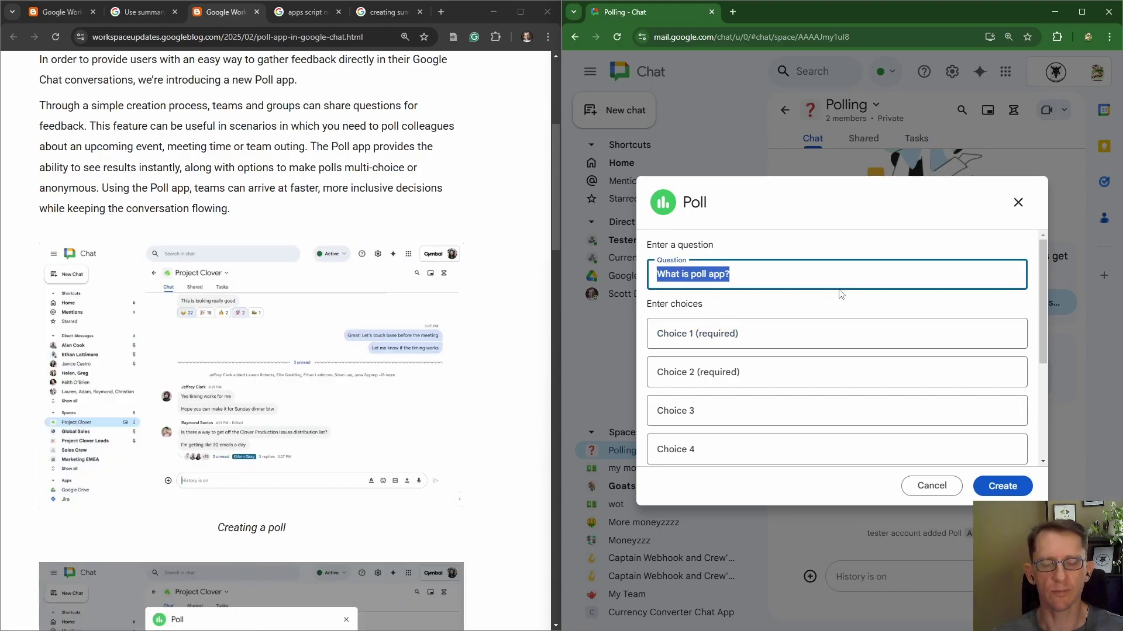
pyautogui.write('Sho')
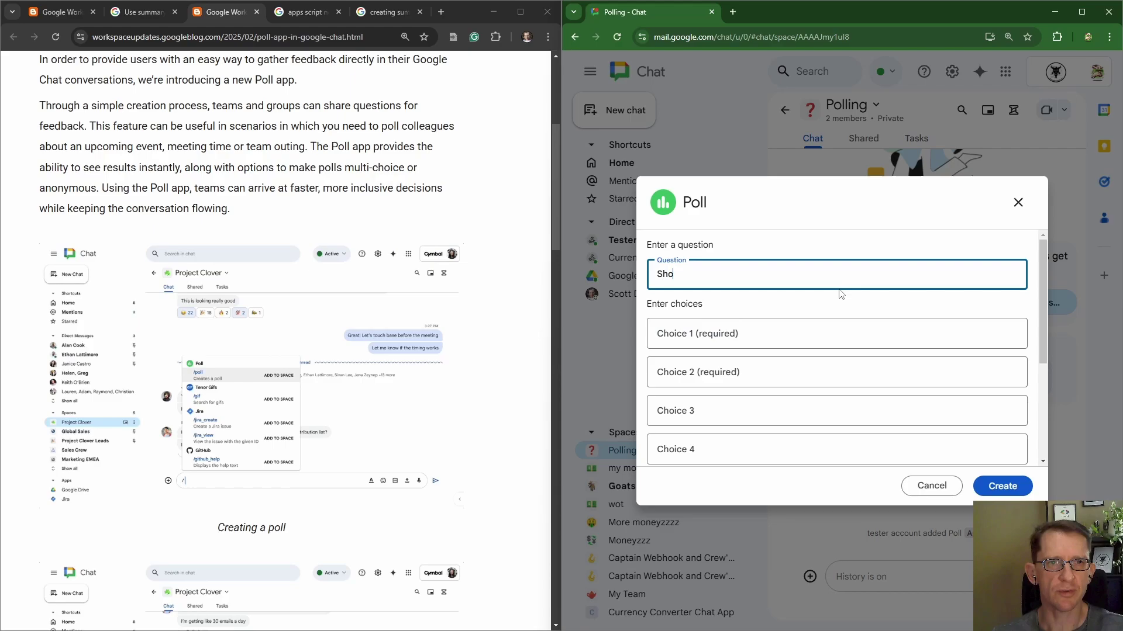
pyautogui.write('uld we use p')
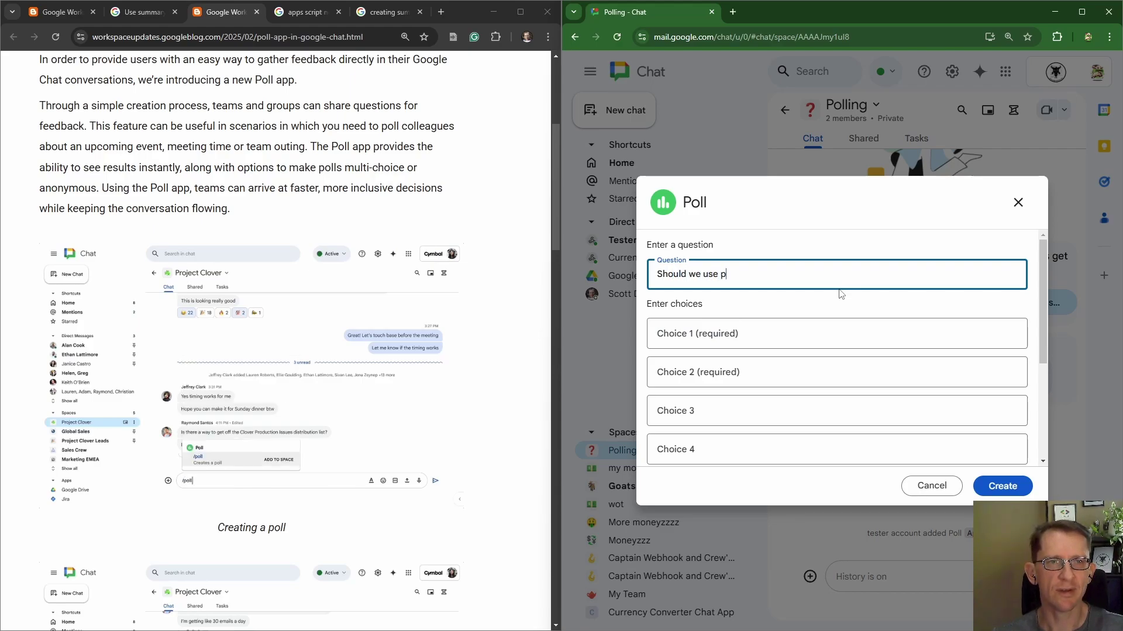
pyautogui.press('BackSpace')
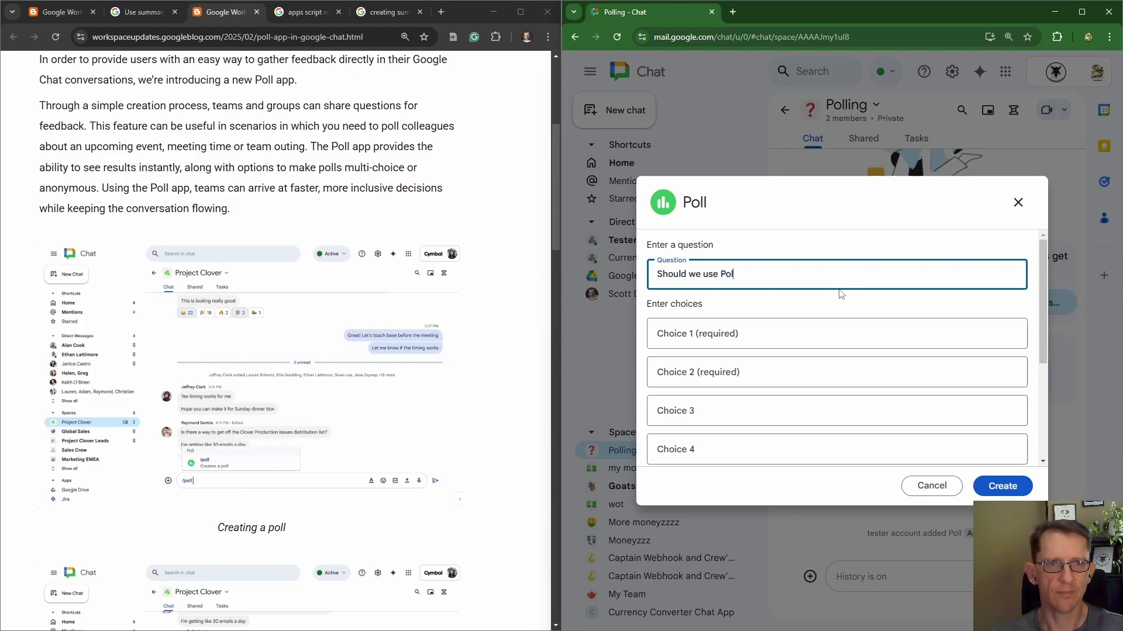
pyautogui.write('Poll App?')
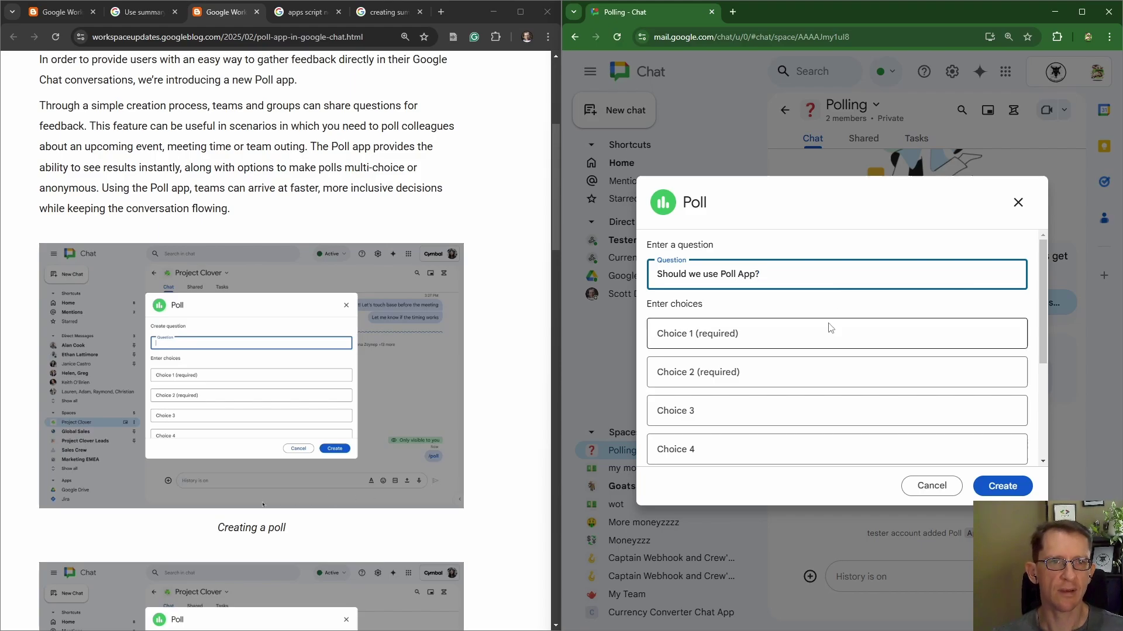
# Fill in the first three poll choices as "Yes", "No" and "No all the time".
pyautogui.click(813, 338)
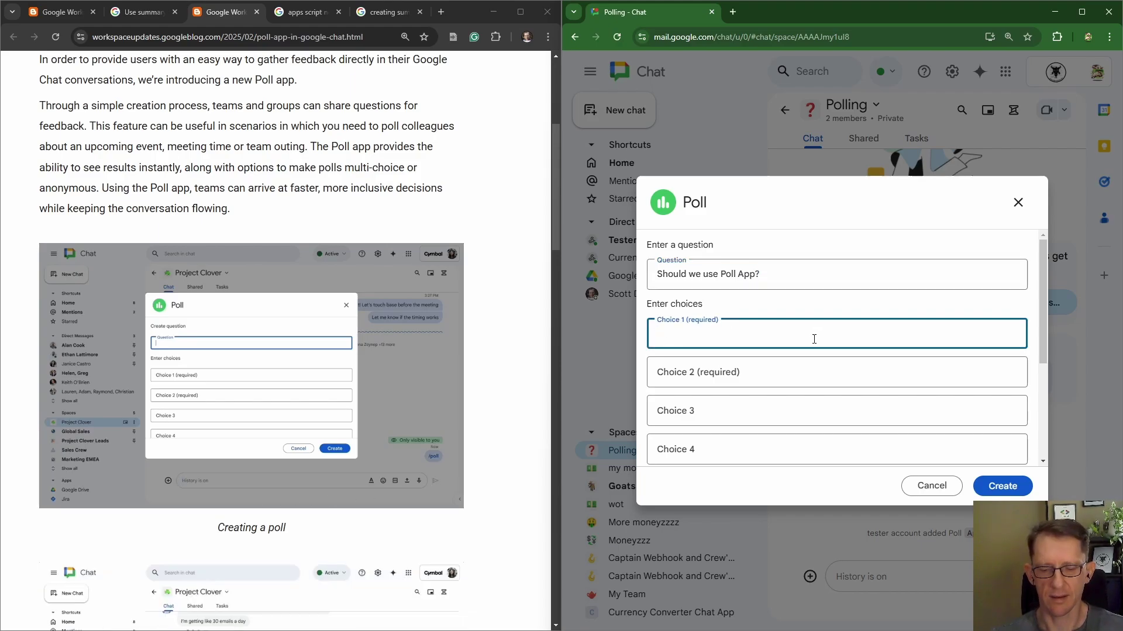
pyautogui.write('Yers')
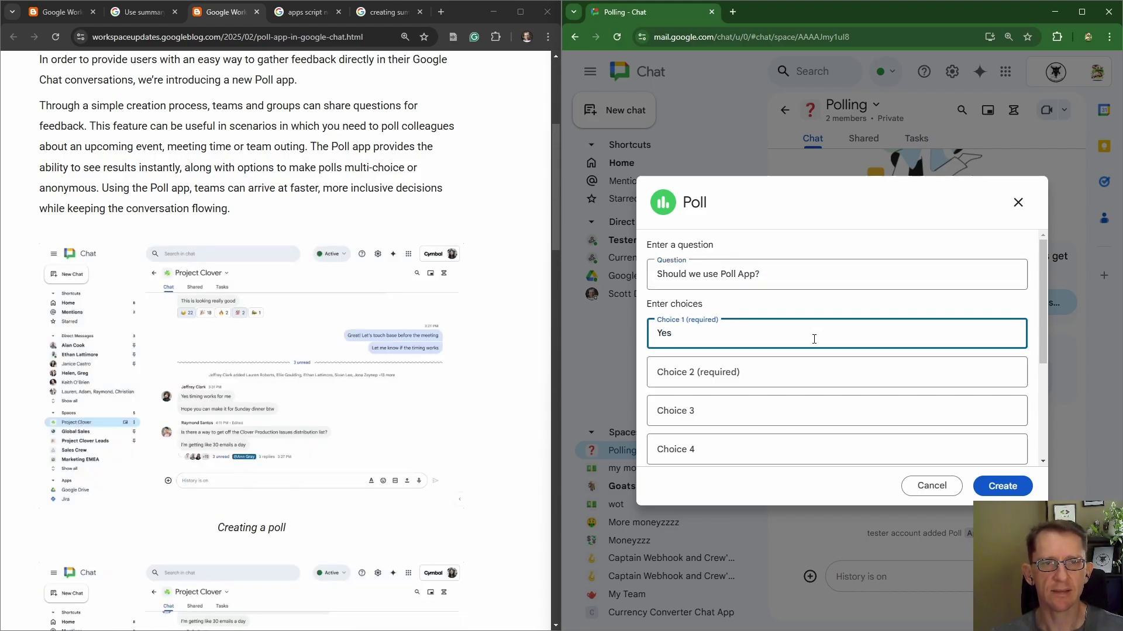
pyautogui.click(777, 374)
pyautogui.write('No')
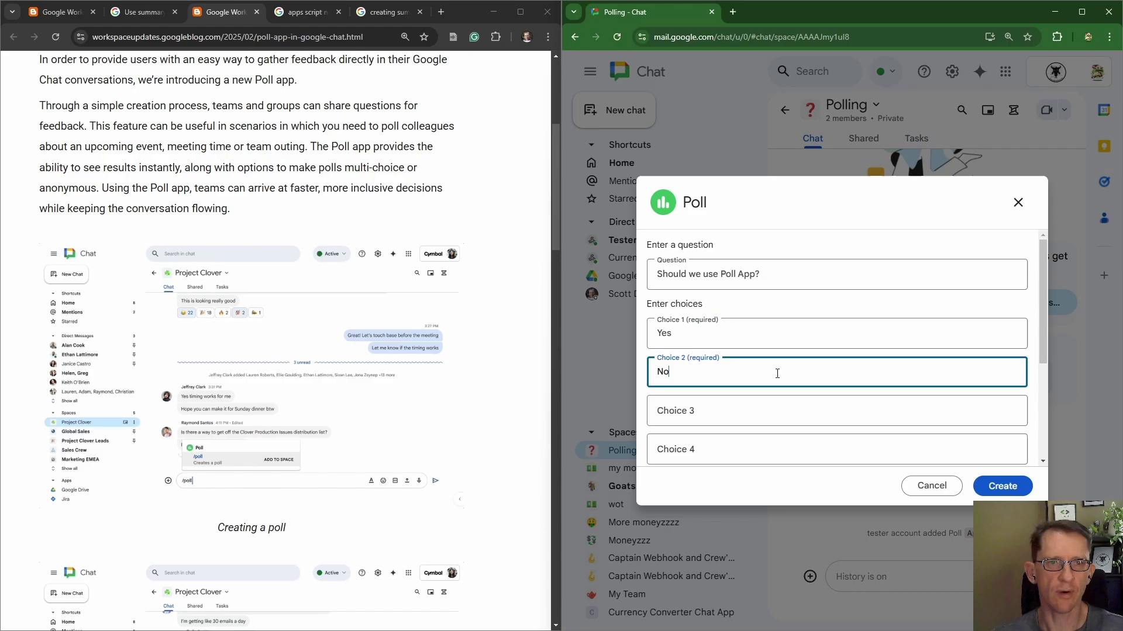
pyautogui.press('Tab')
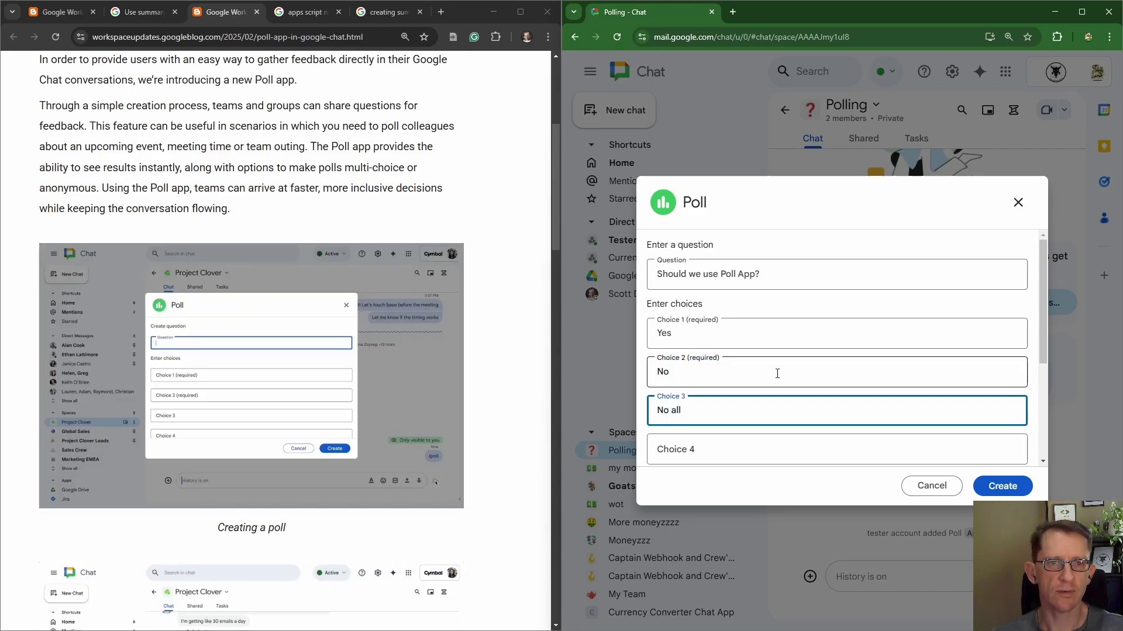
pyautogui.write('No all the time')
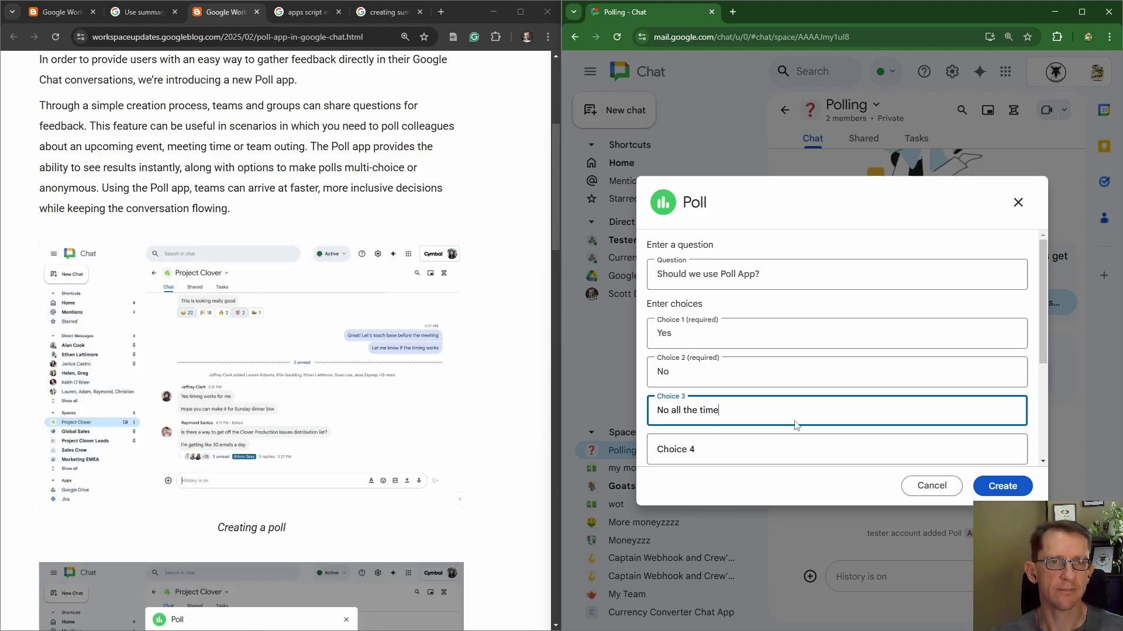
# Expand and collapse the additional poll choices and review the advanced options for multiple votes and participant names.
pyautogui.scroll(-1, 796, 424)
pyautogui.scroll(-2, 797, 426)
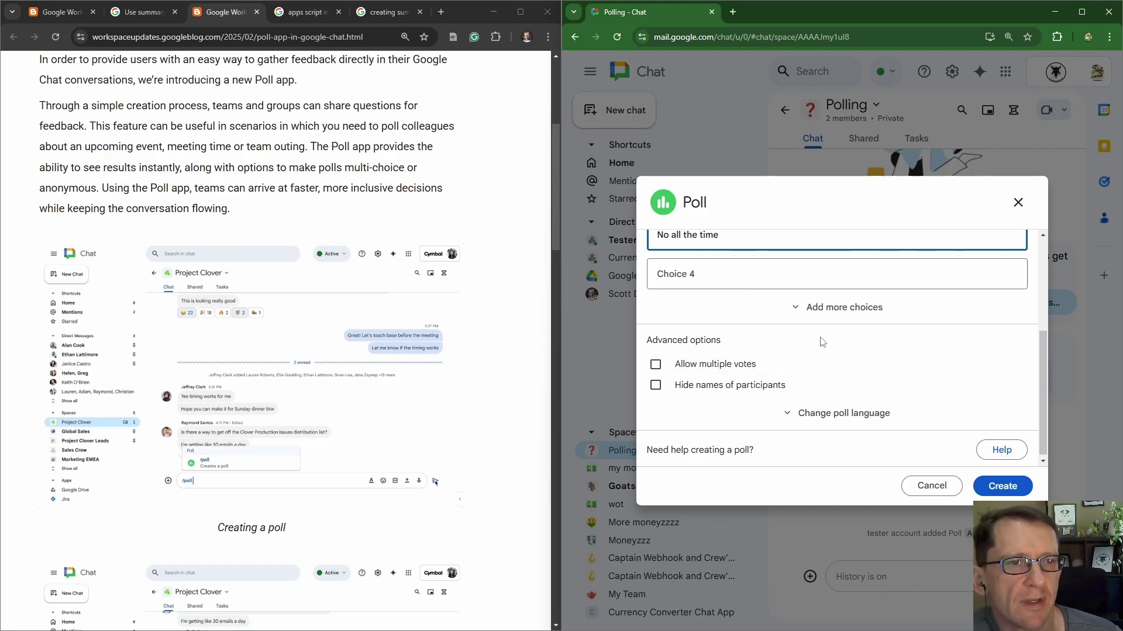
pyautogui.click(801, 309)
pyautogui.scroll(-3, 767, 348)
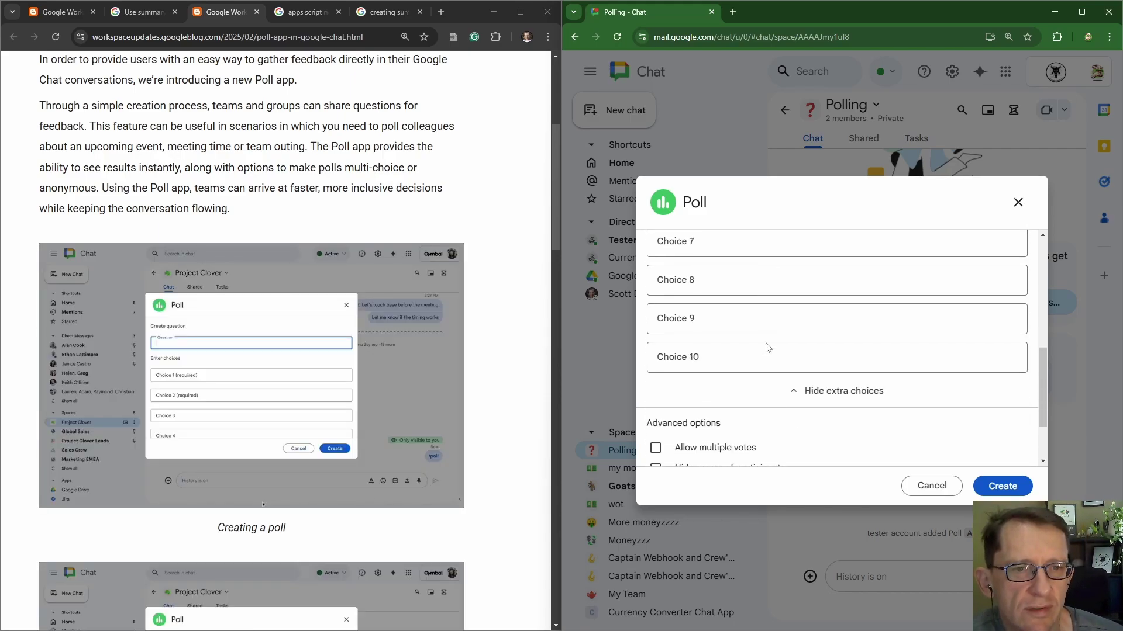
pyautogui.click(798, 365)
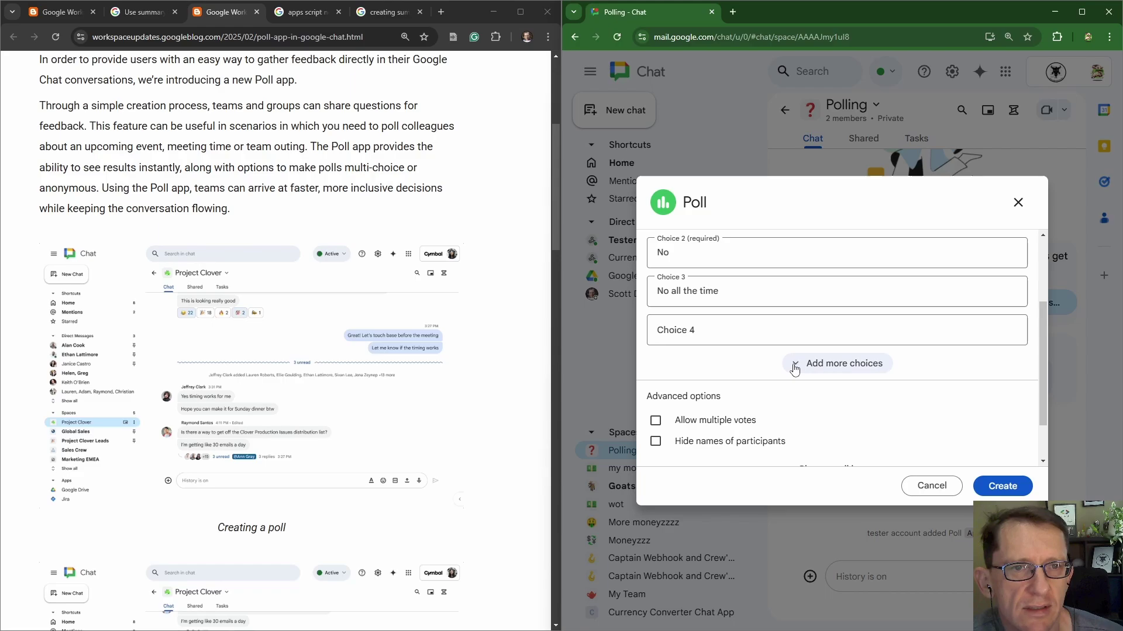
pyautogui.scroll(2, 753, 334)
pyautogui.scroll(-3, 753, 334)
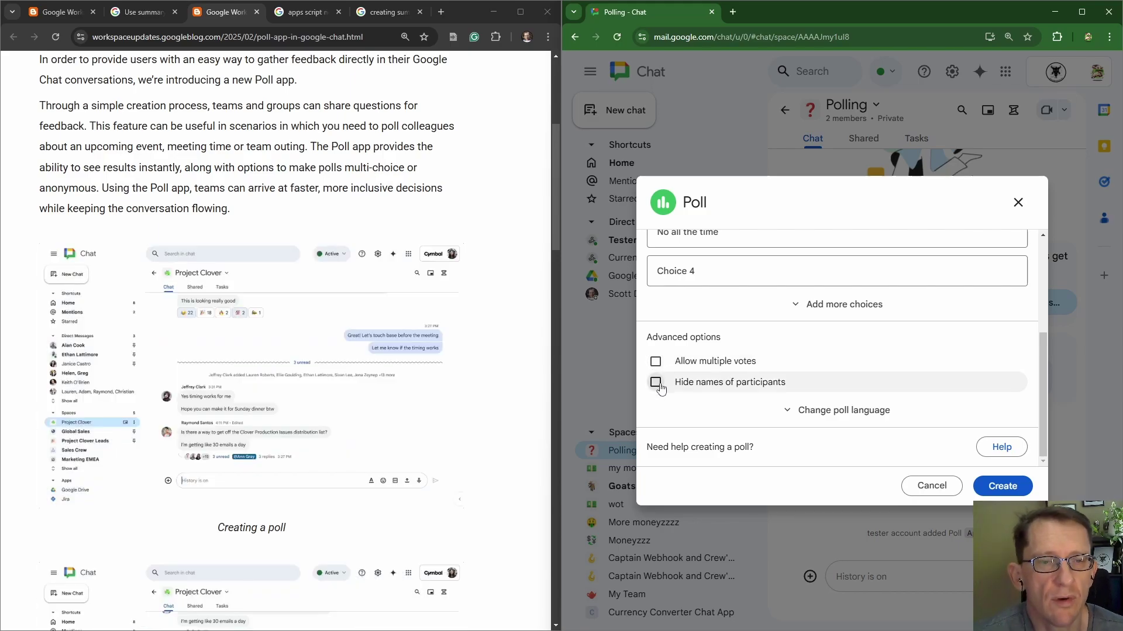
# Show the poll language selector and browse the available languages without picking a new one.
pyautogui.click(784, 410)
pyautogui.scroll(-2, 780, 403)
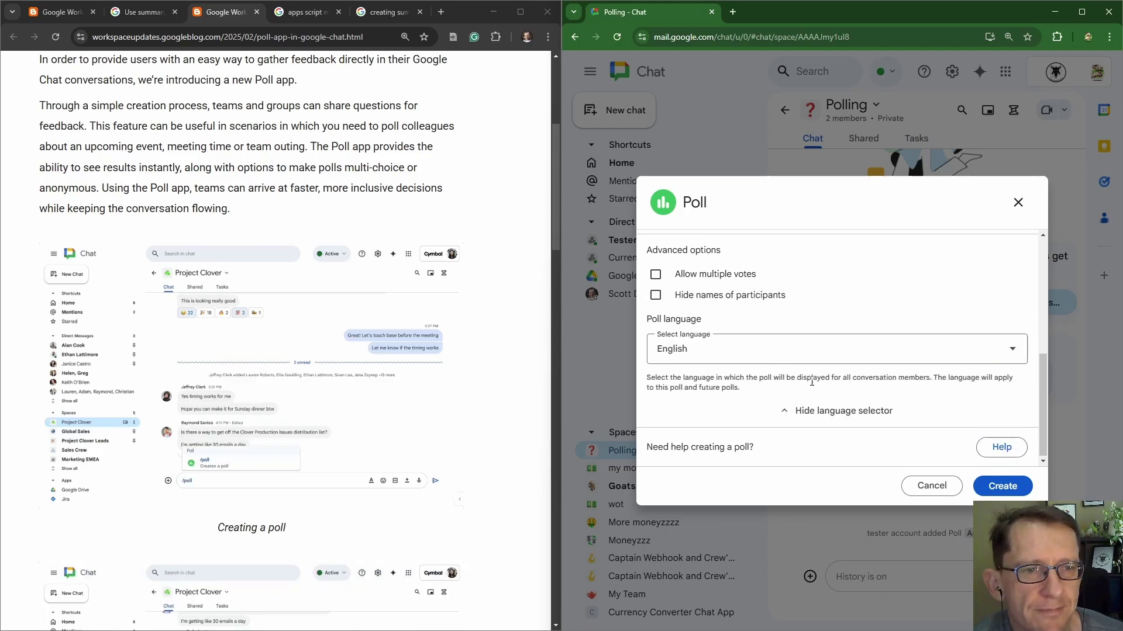
pyautogui.click(881, 353)
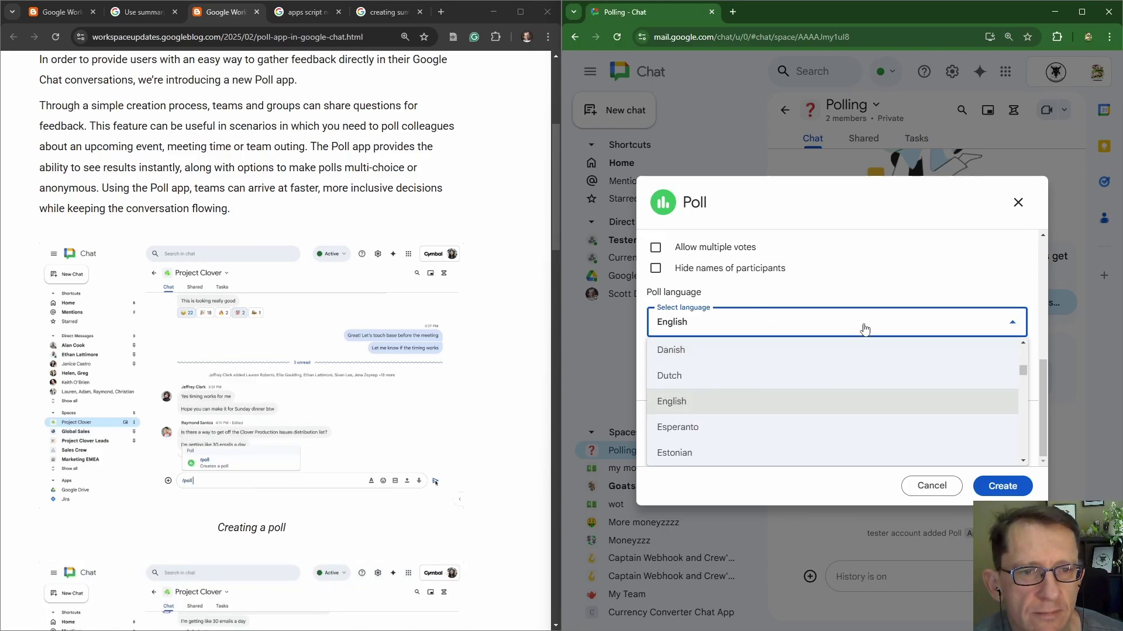
pyautogui.scroll(-3, 859, 350)
pyautogui.scroll(-6, 852, 379)
pyautogui.scroll(6, 852, 381)
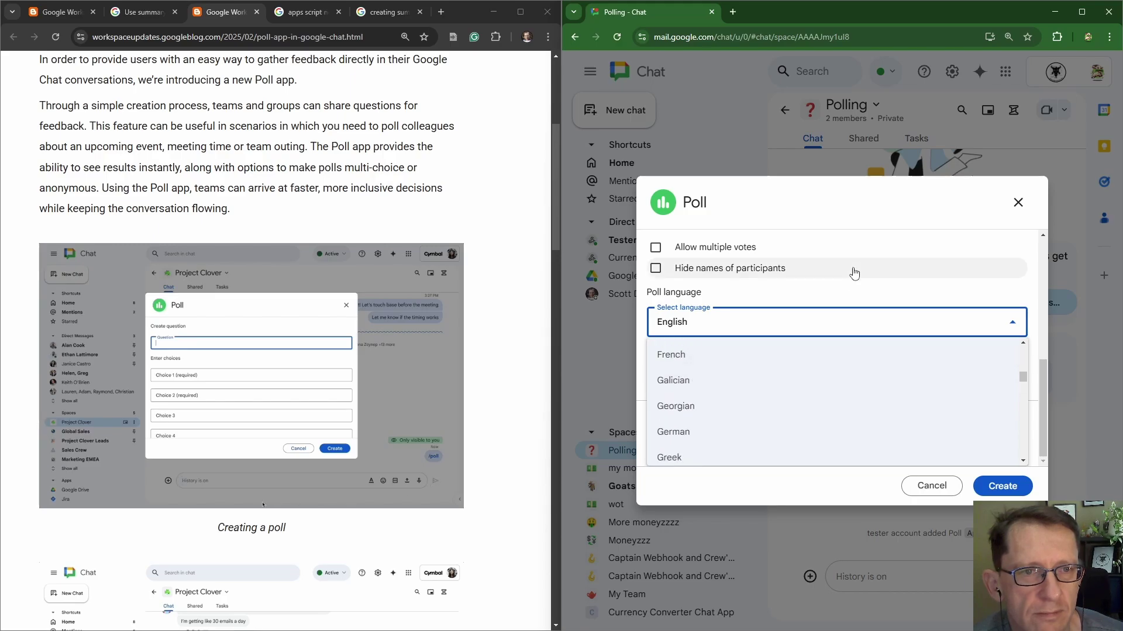
pyautogui.click(899, 292)
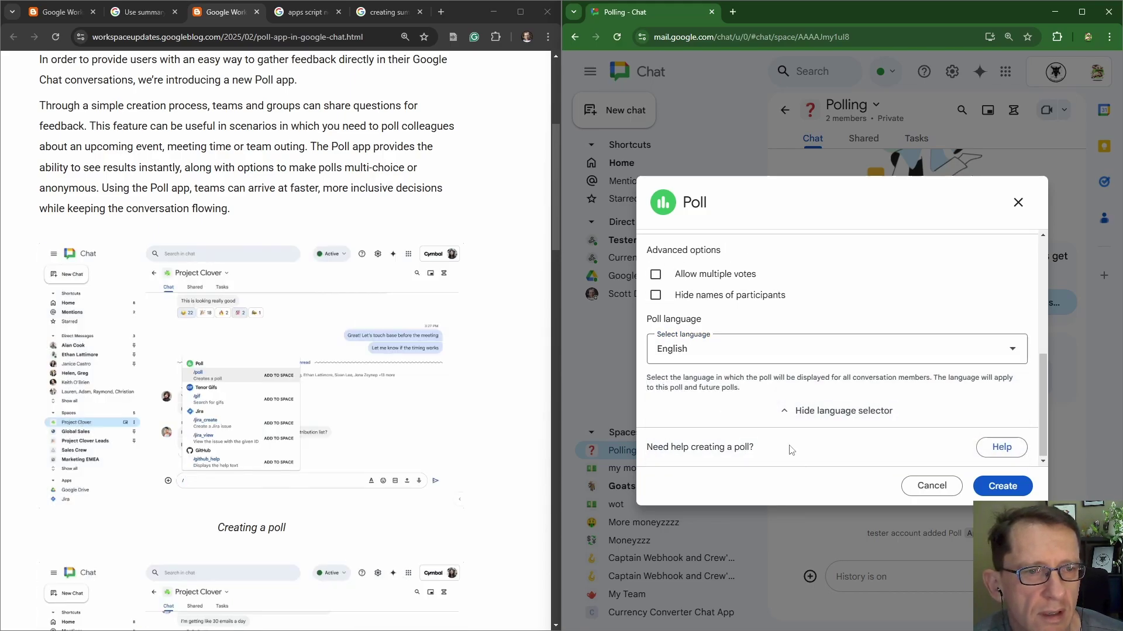
# Read the Poll app's help and its linked article on creating polls in Google Chat, then close the article.
pyautogui.click(1001, 447)
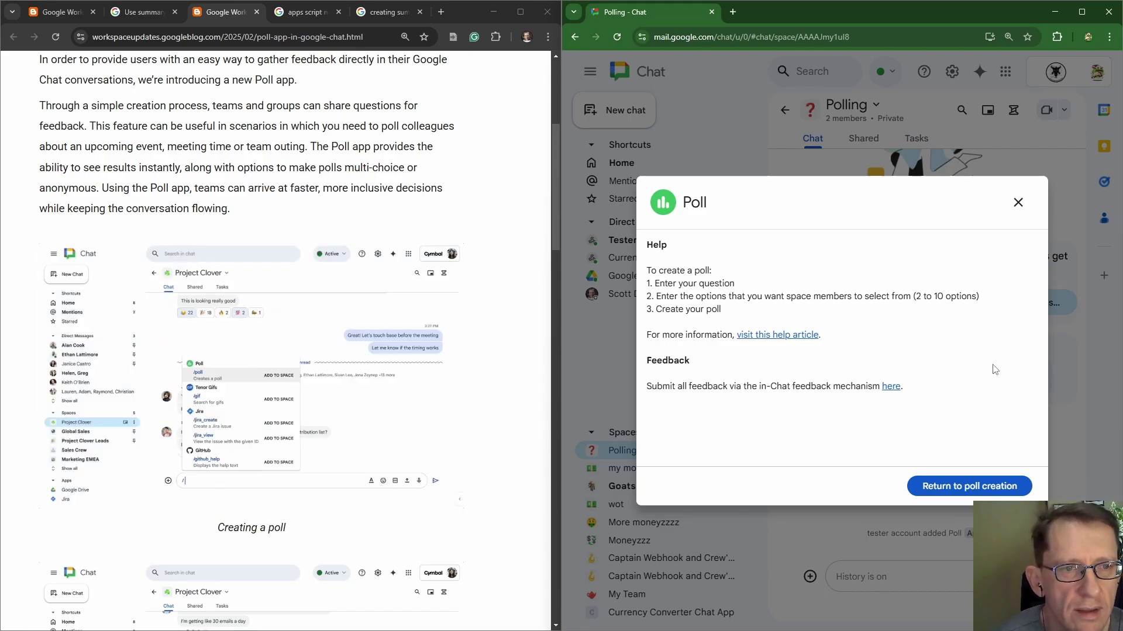
pyautogui.click(781, 335)
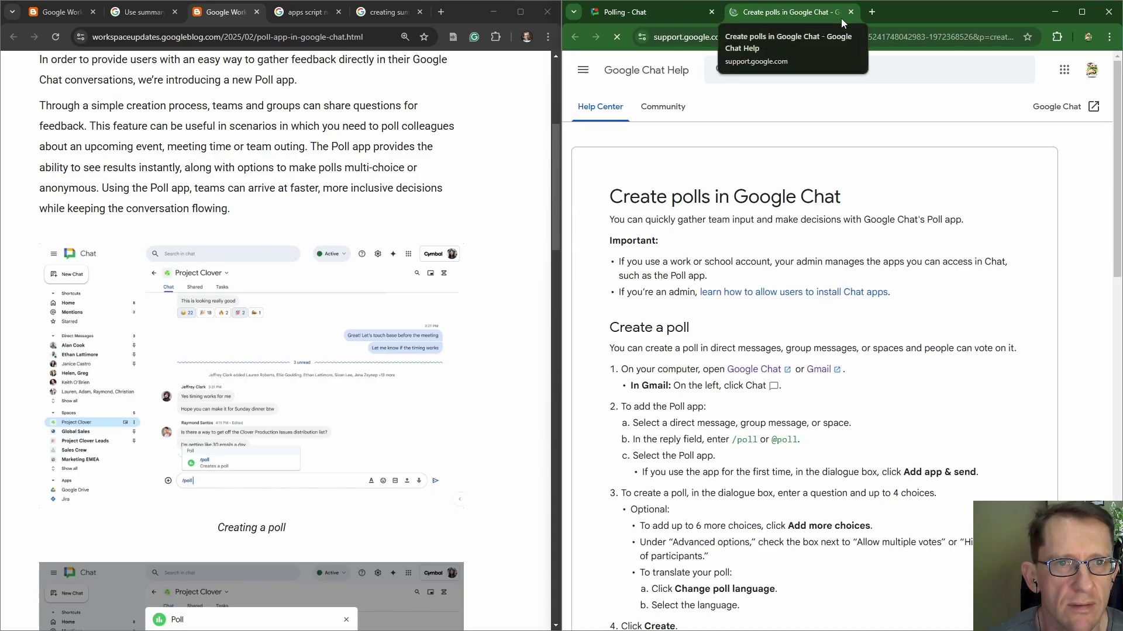
pyautogui.scroll(-3, 857, 193)
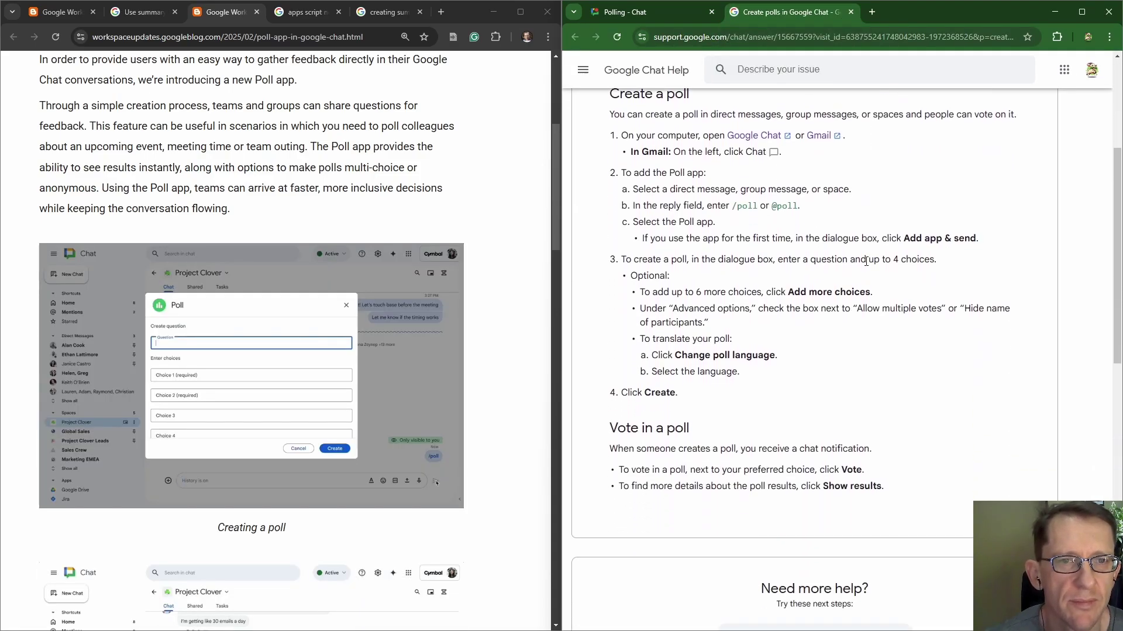
pyautogui.scroll(1, 866, 261)
pyautogui.scroll(2, 867, 266)
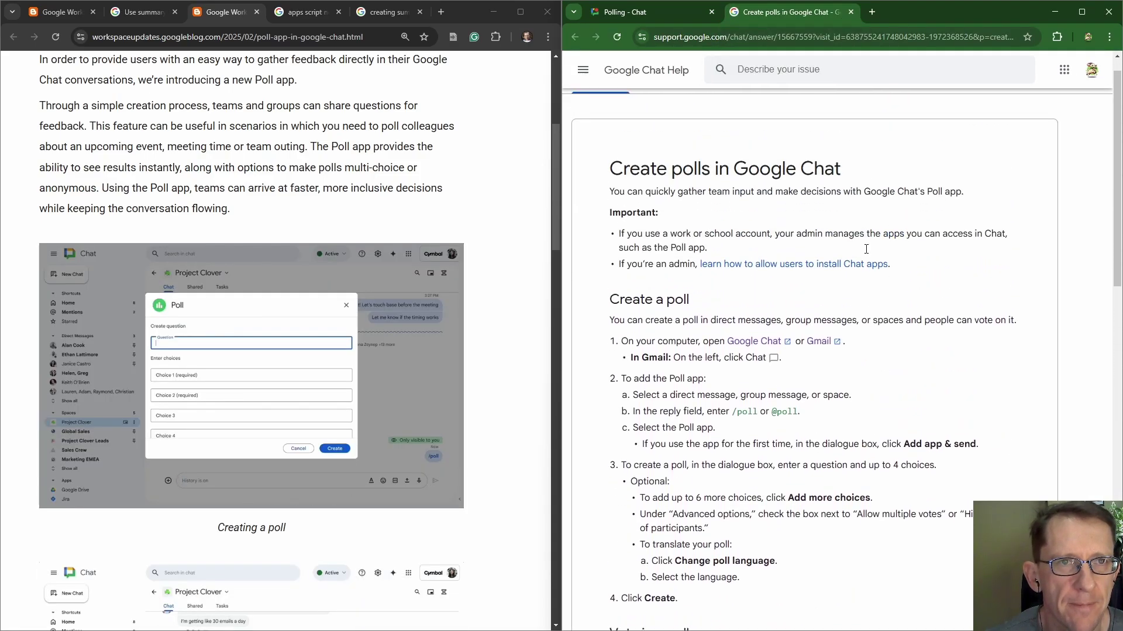
pyautogui.hotkey('ctrl', 'w')
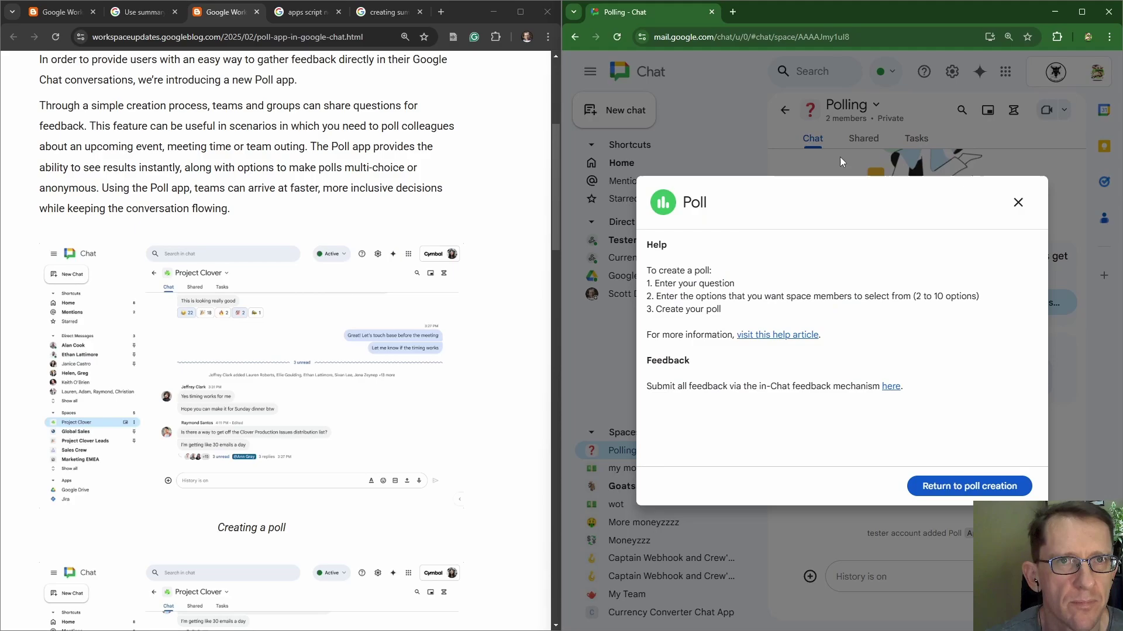
# Return from the help to poll creation and create the poll in the Polling space.
pyautogui.click(960, 492)
pyautogui.scroll(-3, 857, 420)
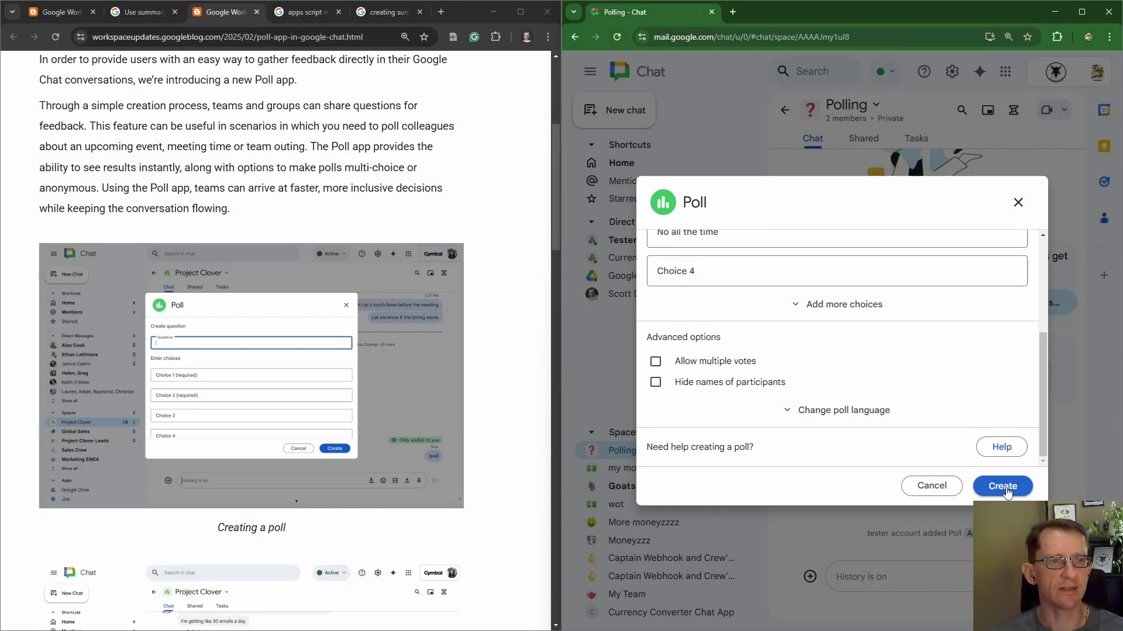
pyautogui.click(1004, 487)
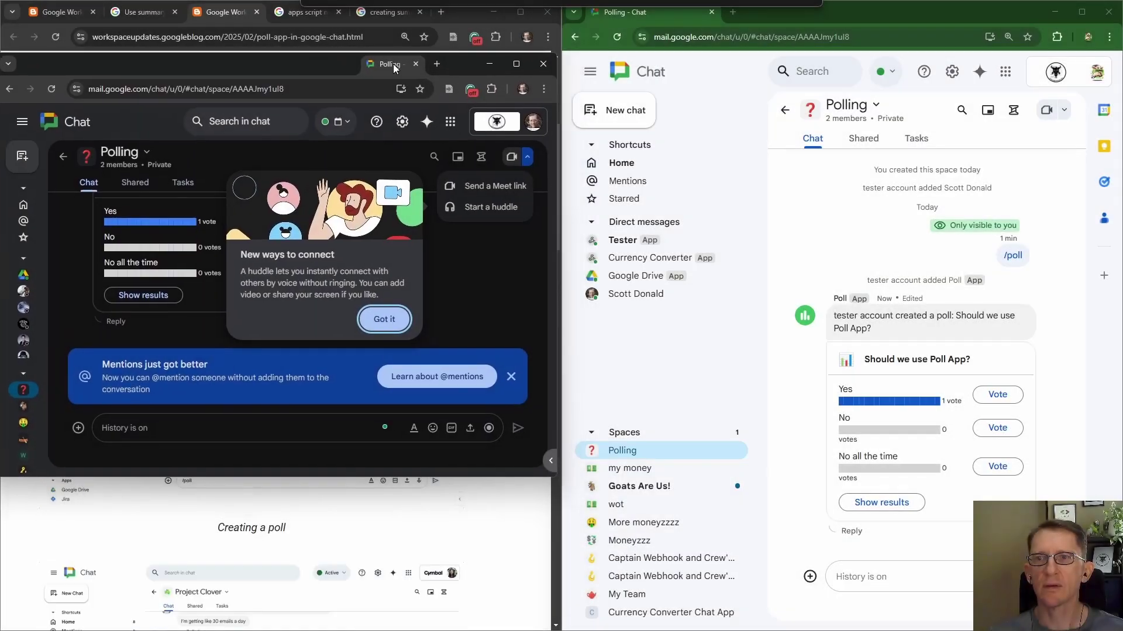
# Switch to the other member's Google Chat window, position it, and dismiss the huddle and mentions notices.
pyautogui.moveTo(393, 65); pyautogui.dragTo(389, 62)
pyautogui.click(378, 317)
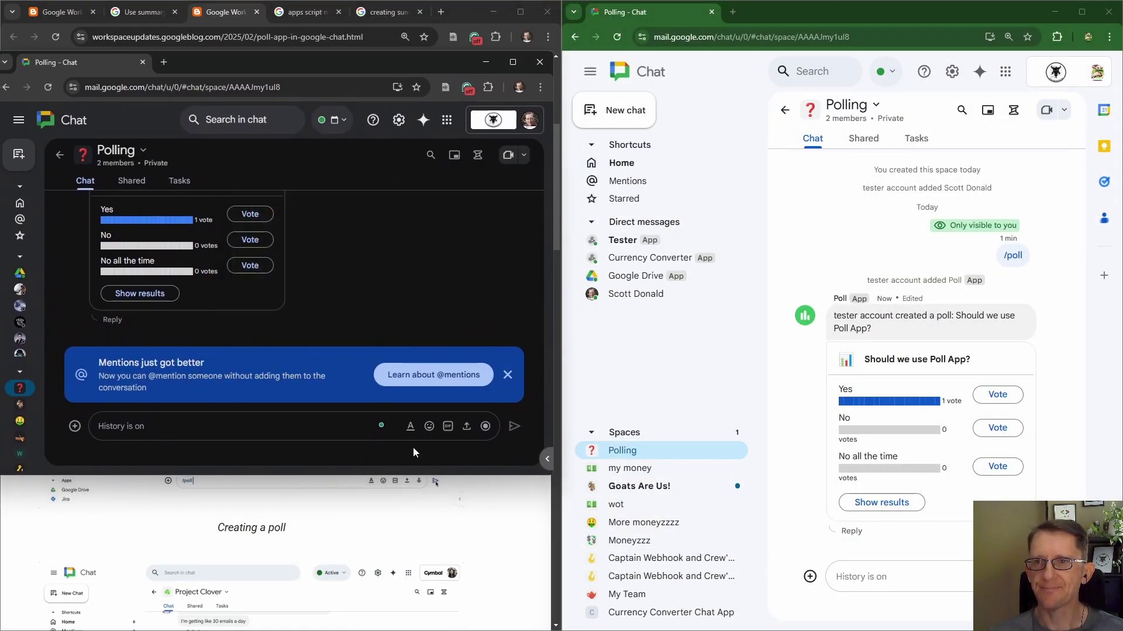
pyautogui.scroll(5, 266, 325)
pyautogui.scroll(-5, 265, 325)
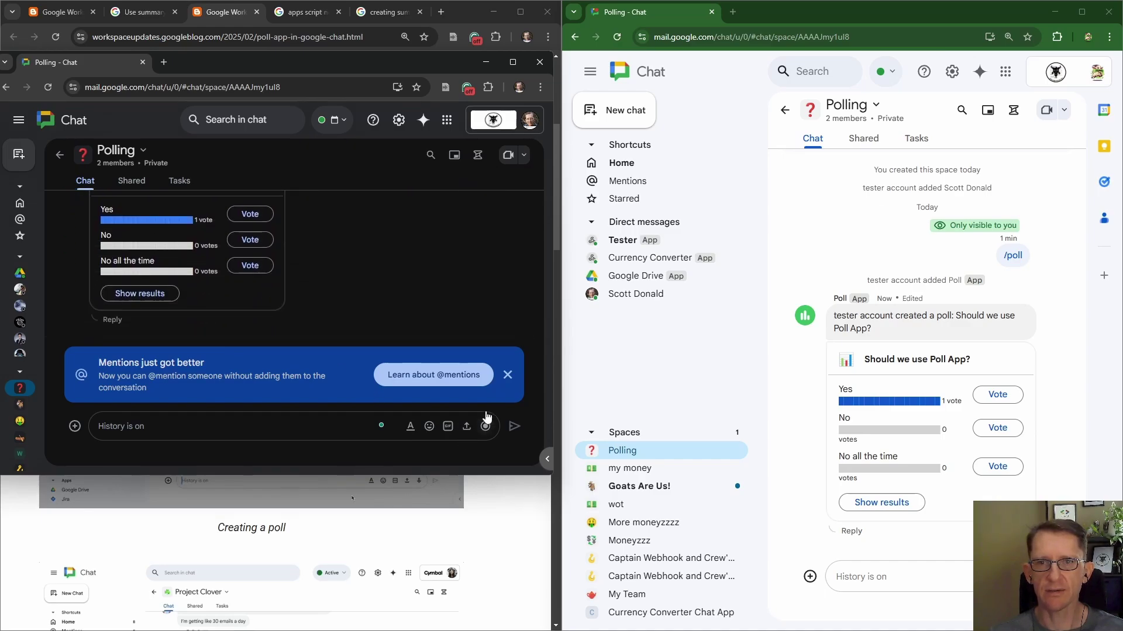
pyautogui.click(508, 375)
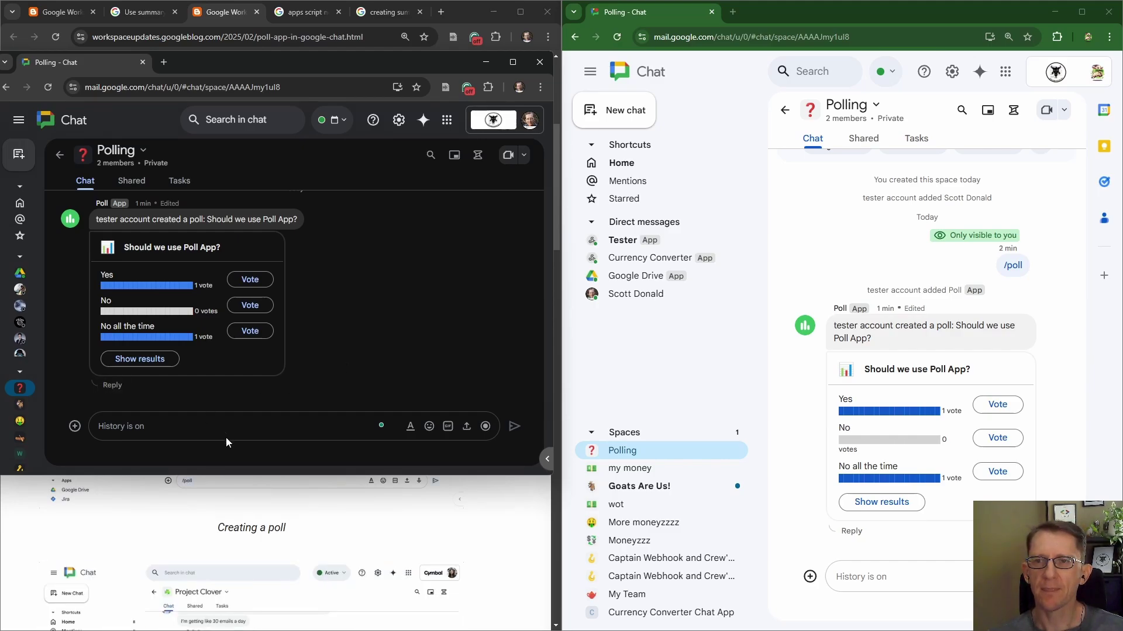
# View the detailed results of the "Should we use Poll App?" poll as the other member and close them.
pyautogui.click(140, 359)
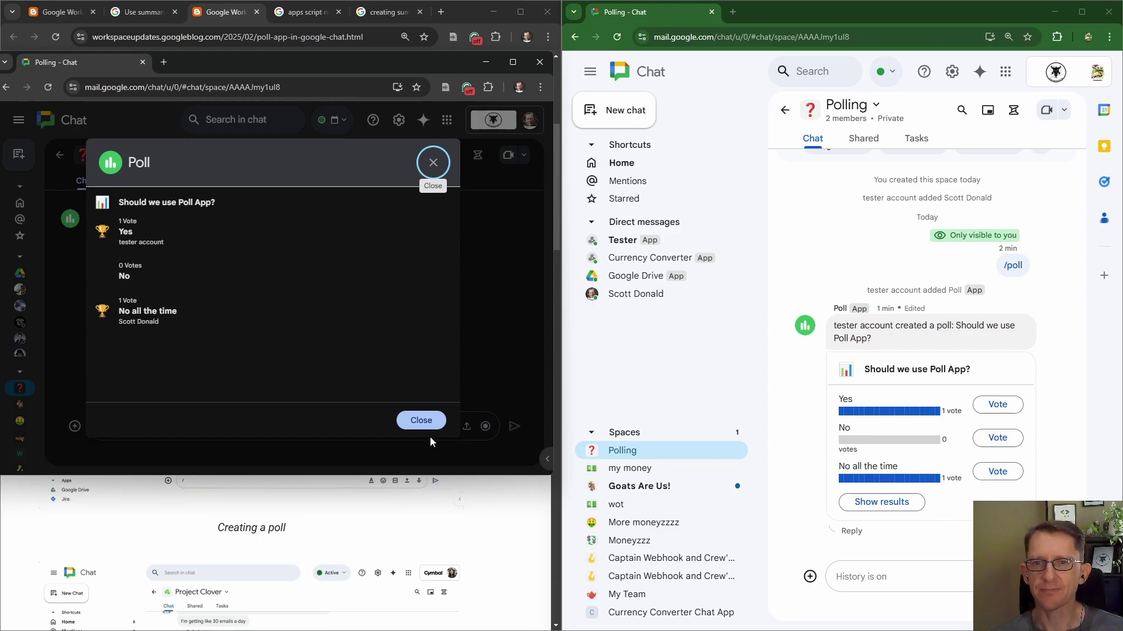
pyautogui.click(426, 414)
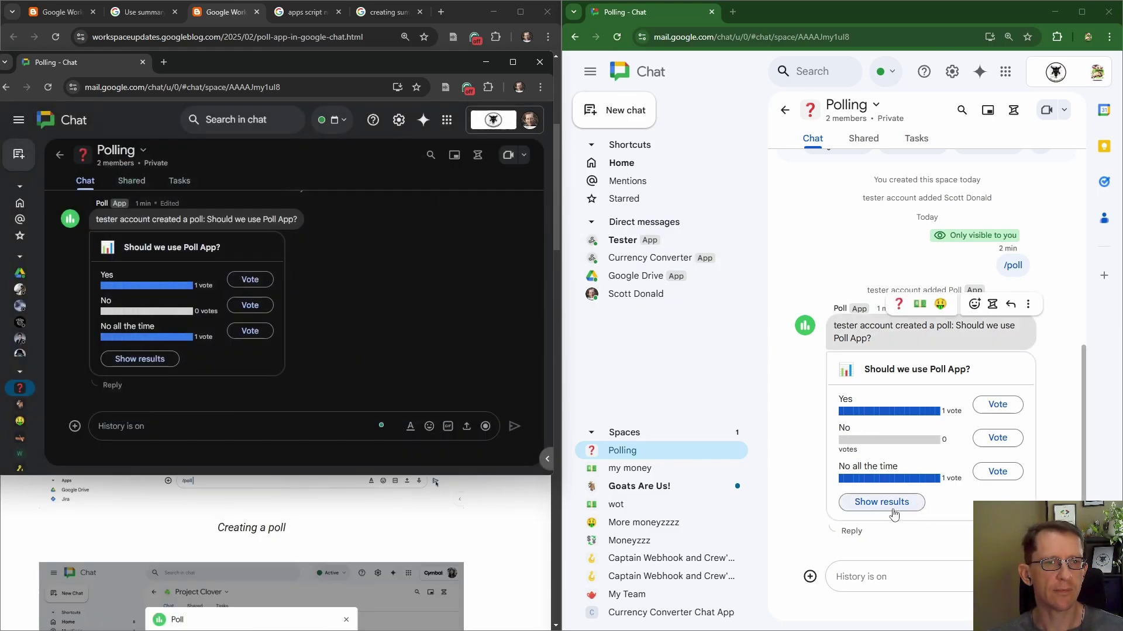
pyautogui.click(853, 578)
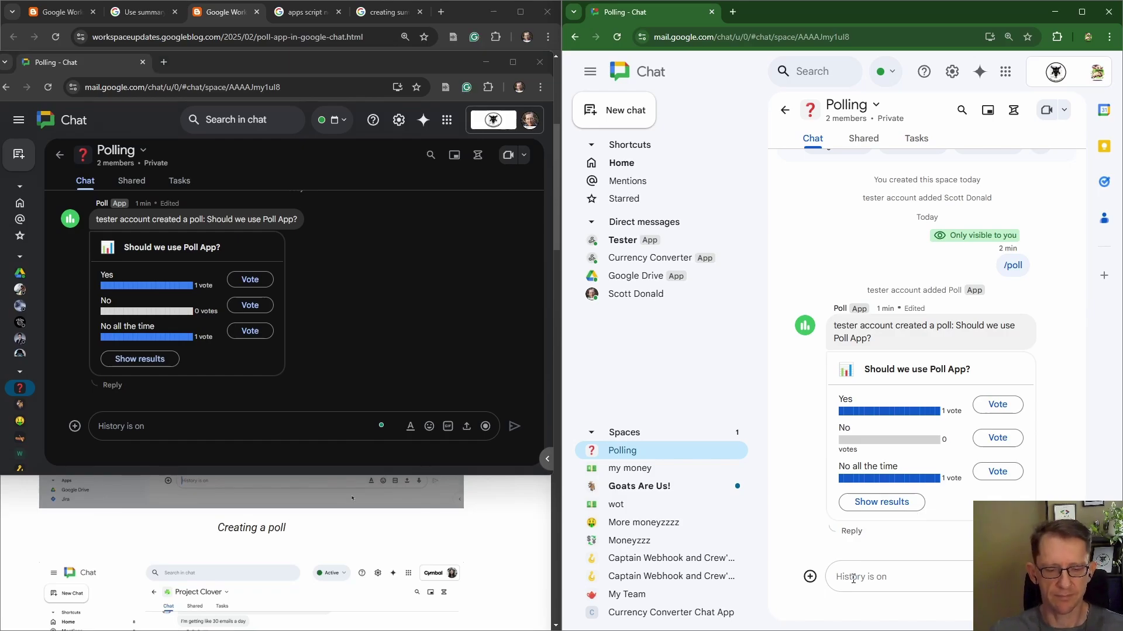
# Start a new poll with the /poll command as the other member and look through the form's choices and advanced options.
pyautogui.click(200, 426)
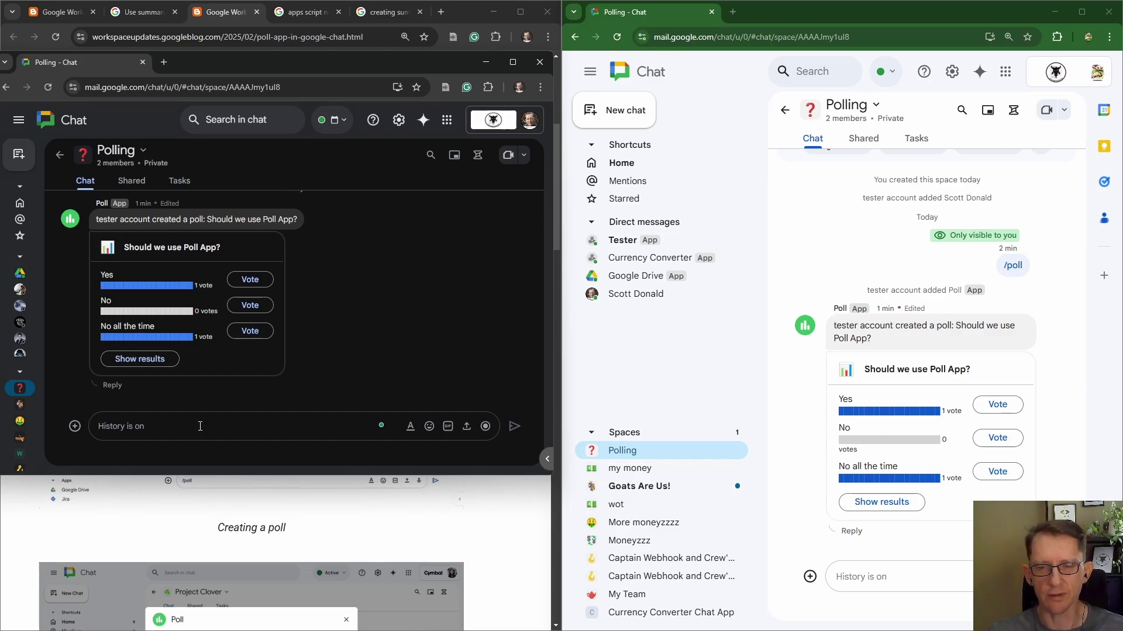
pyautogui.write('/[p')
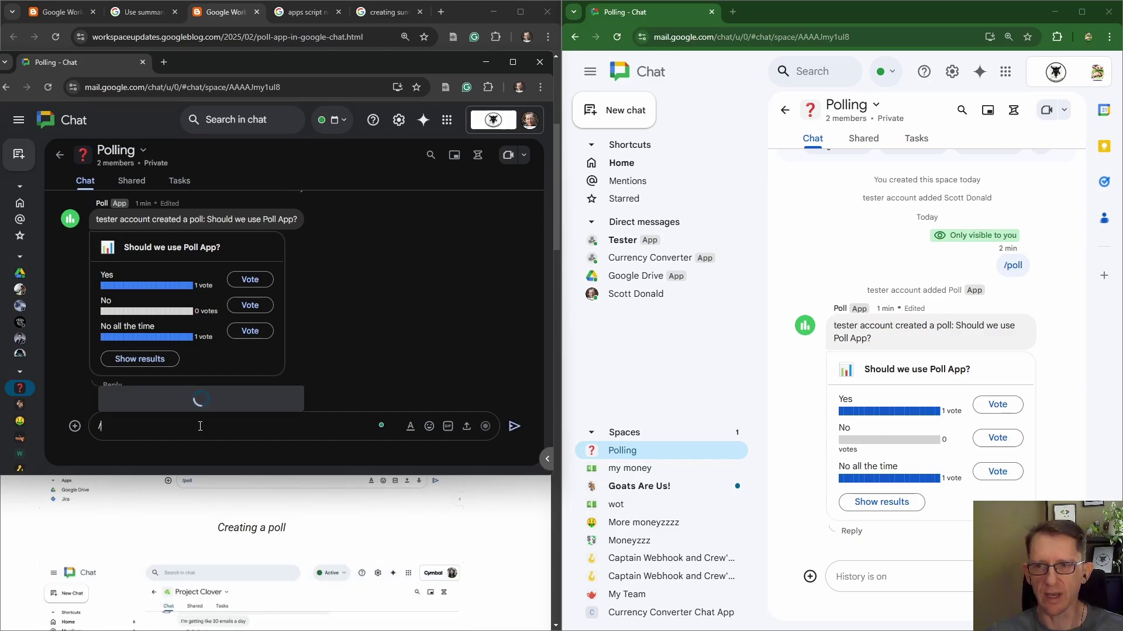
pyautogui.press('BackSpace')
pyautogui.press('BackSpace')
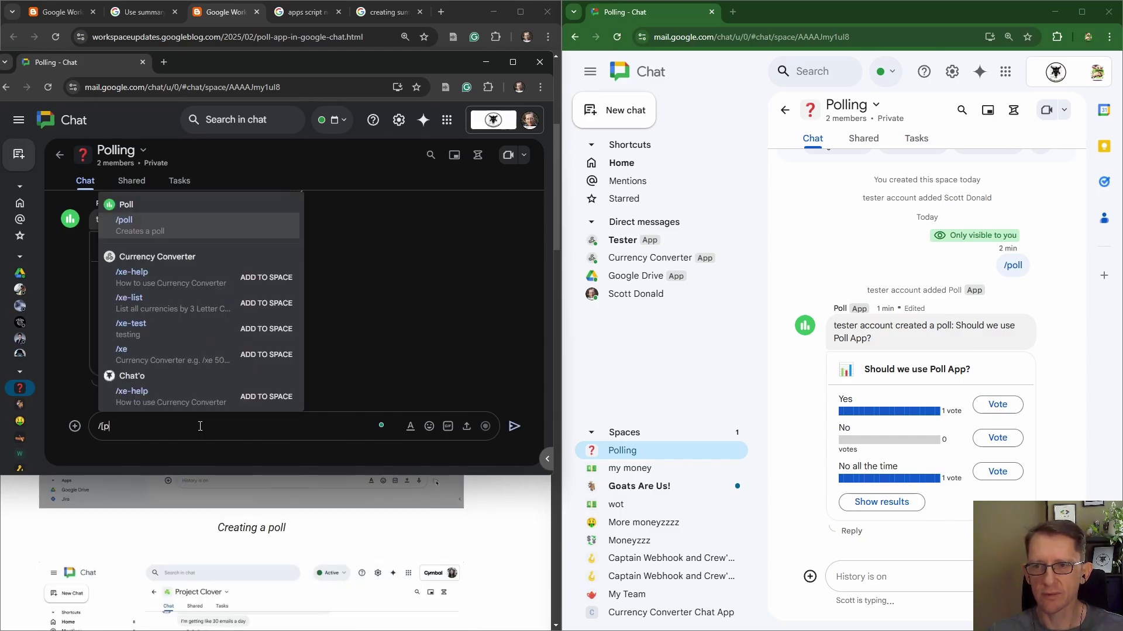
pyautogui.write('poll')
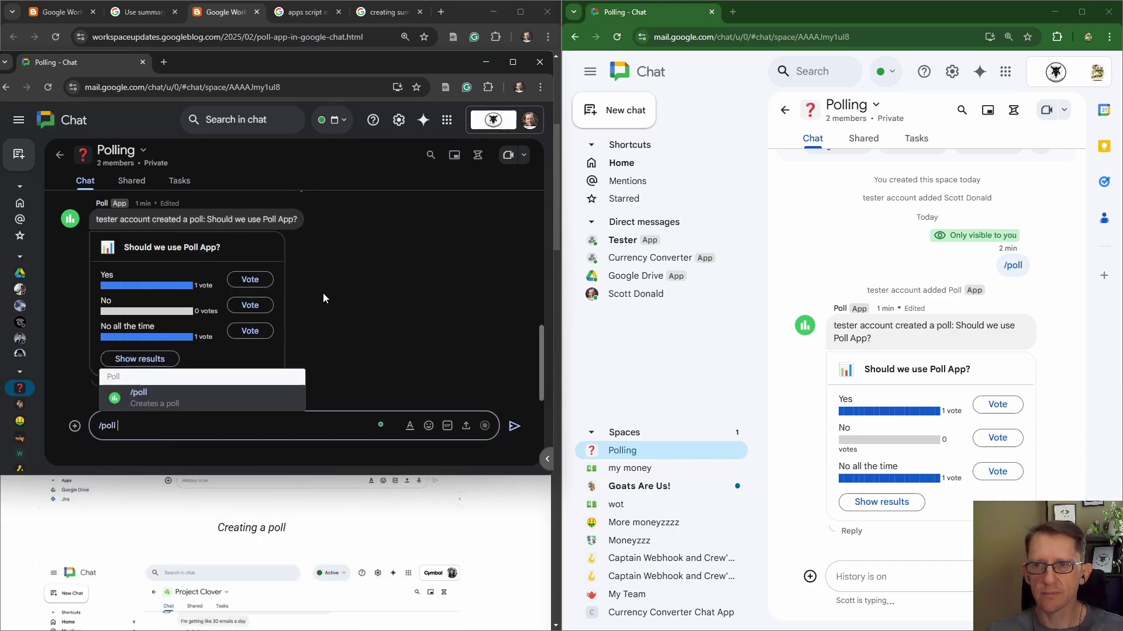
pyautogui.press('Return')
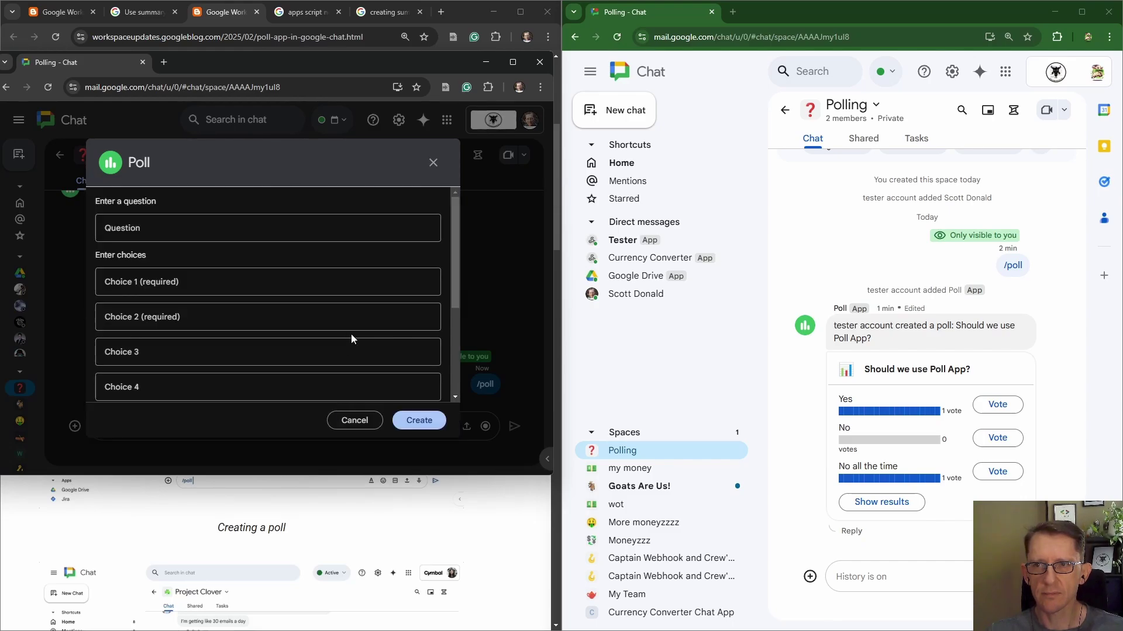
pyautogui.scroll(-3, 324, 251)
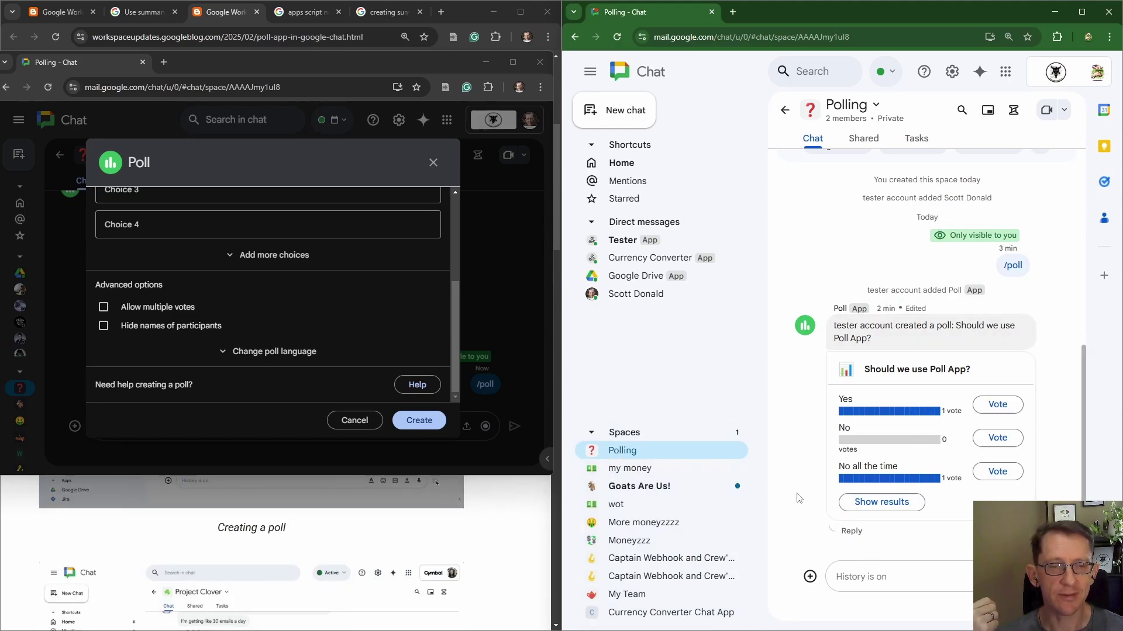
# View and close the "Should we use Poll App?" detailed results from the tester account, and recheck the new poll form's options.
pyautogui.click(860, 504)
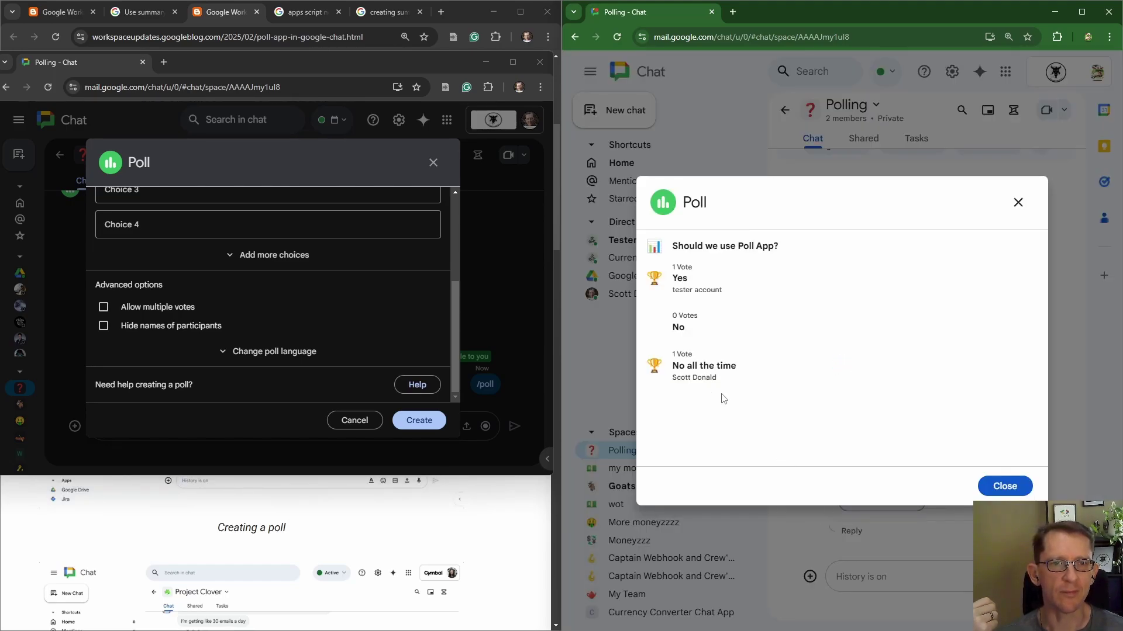
pyautogui.click(994, 486)
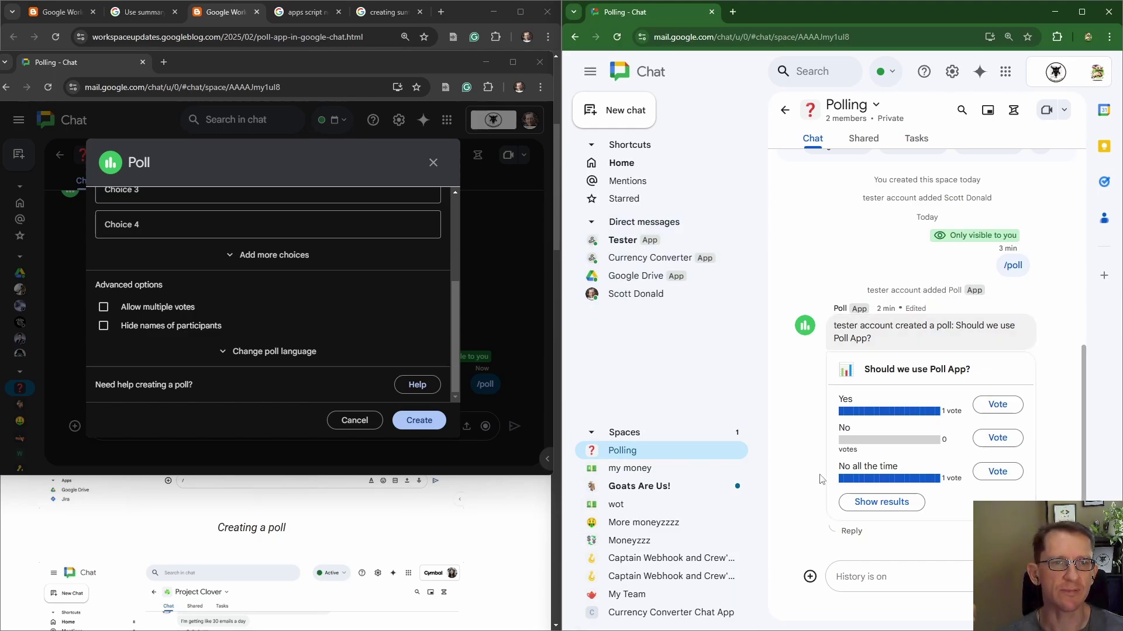
pyautogui.scroll(5, 290, 392)
pyautogui.scroll(-5, 287, 374)
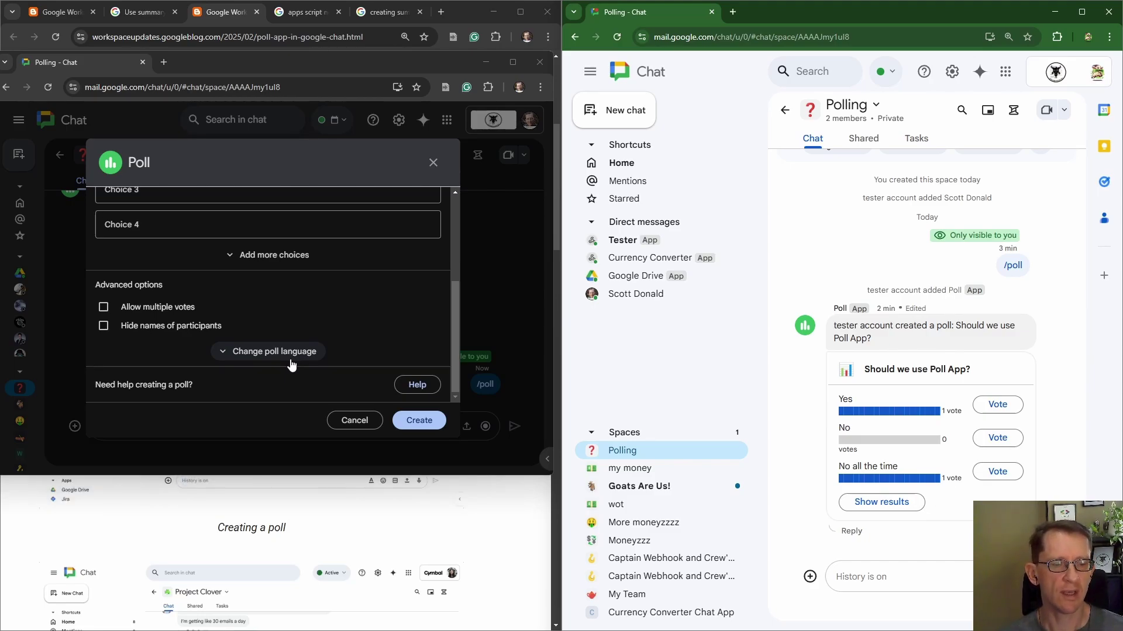
# Enter /poll-end in the Polling space's message field from the tester account, without sending it.
pyautogui.click(868, 574)
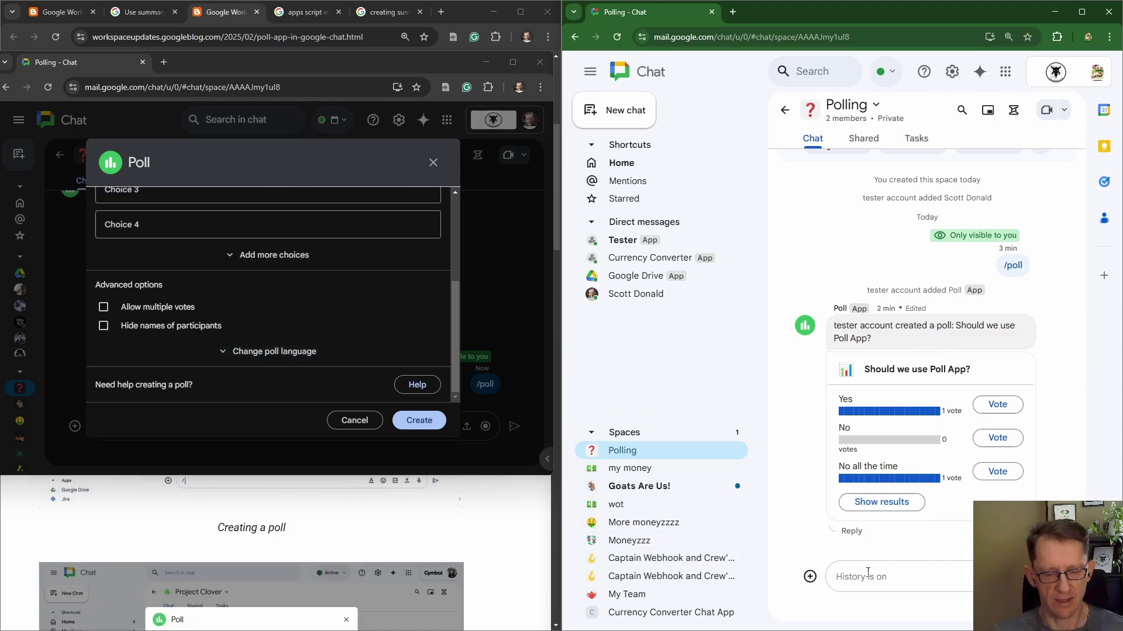
pyautogui.write('/po')
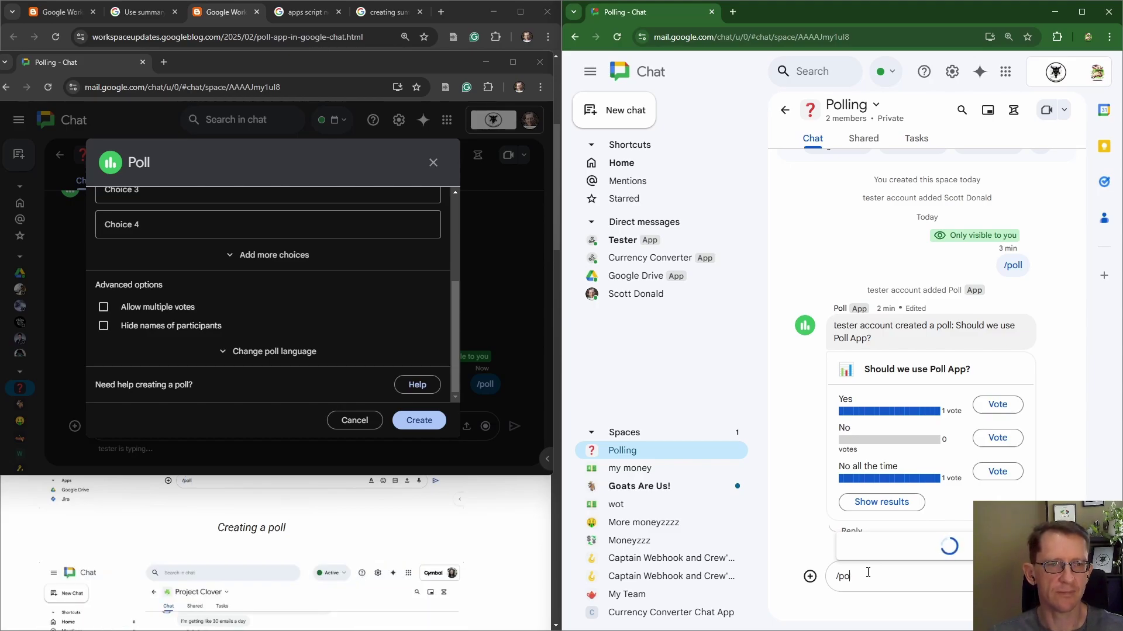
pyautogui.write('ll')
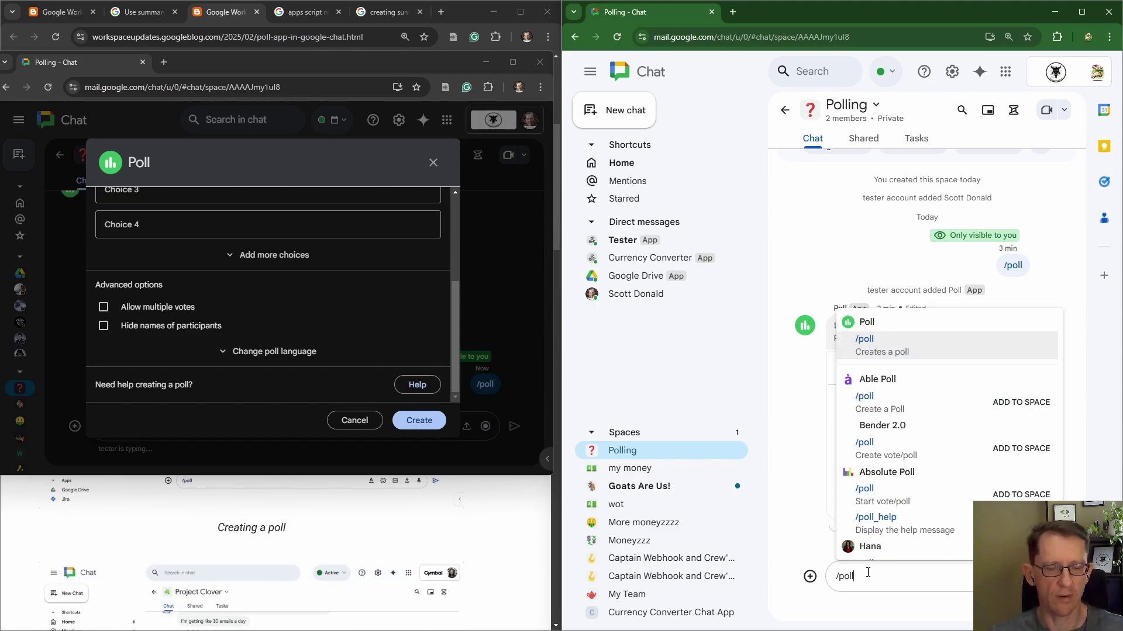
pyautogui.write('-')
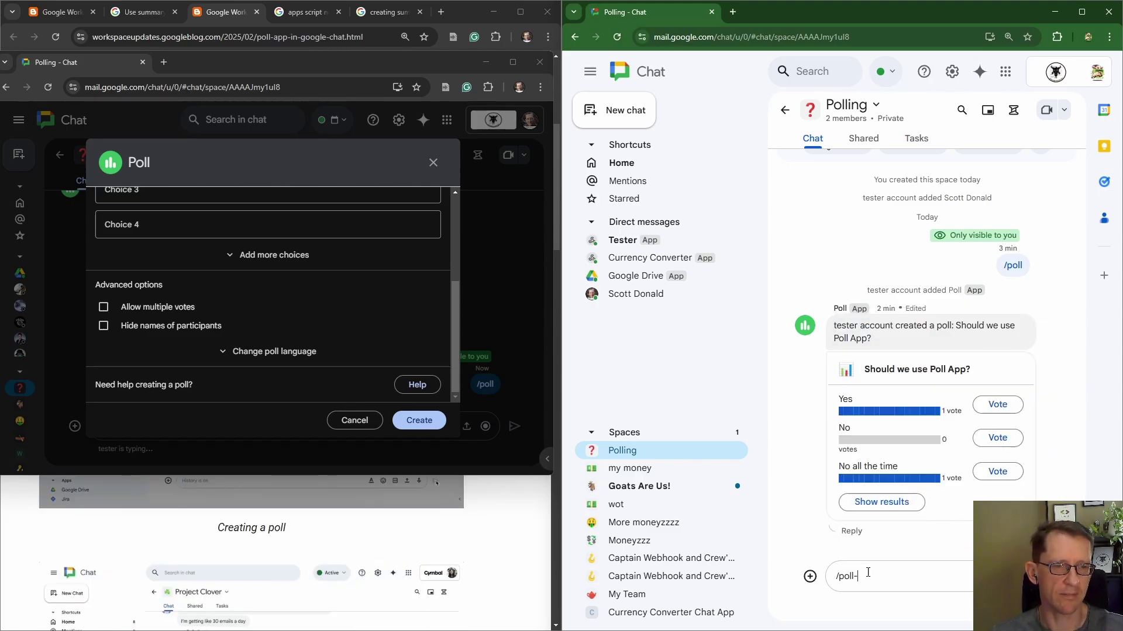
pyautogui.write('end')
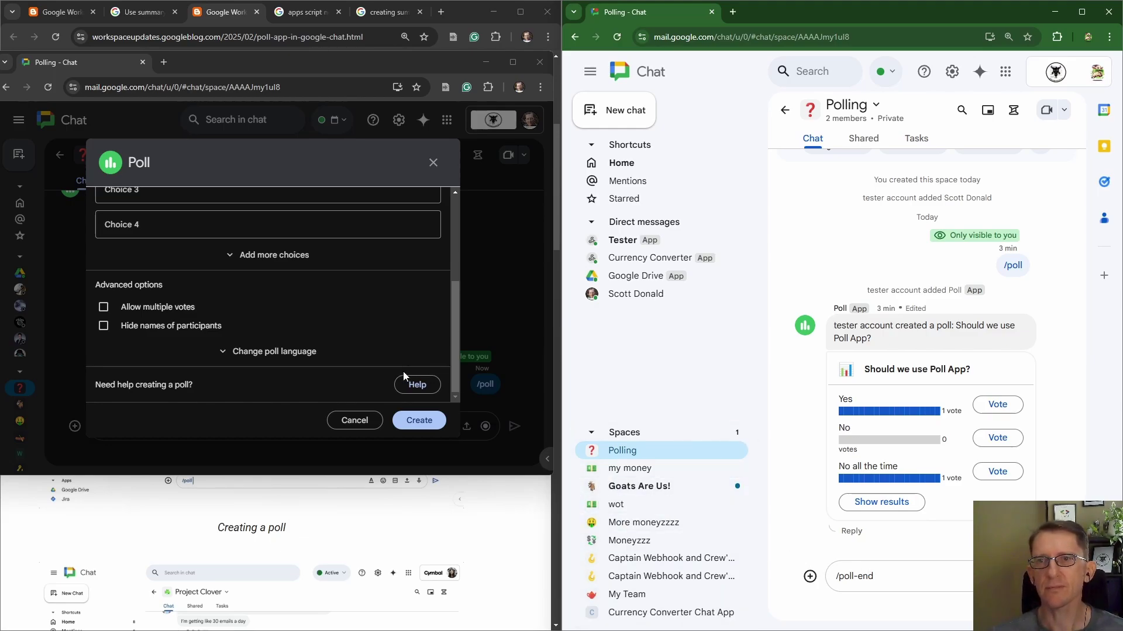
pyautogui.click(257, 415)
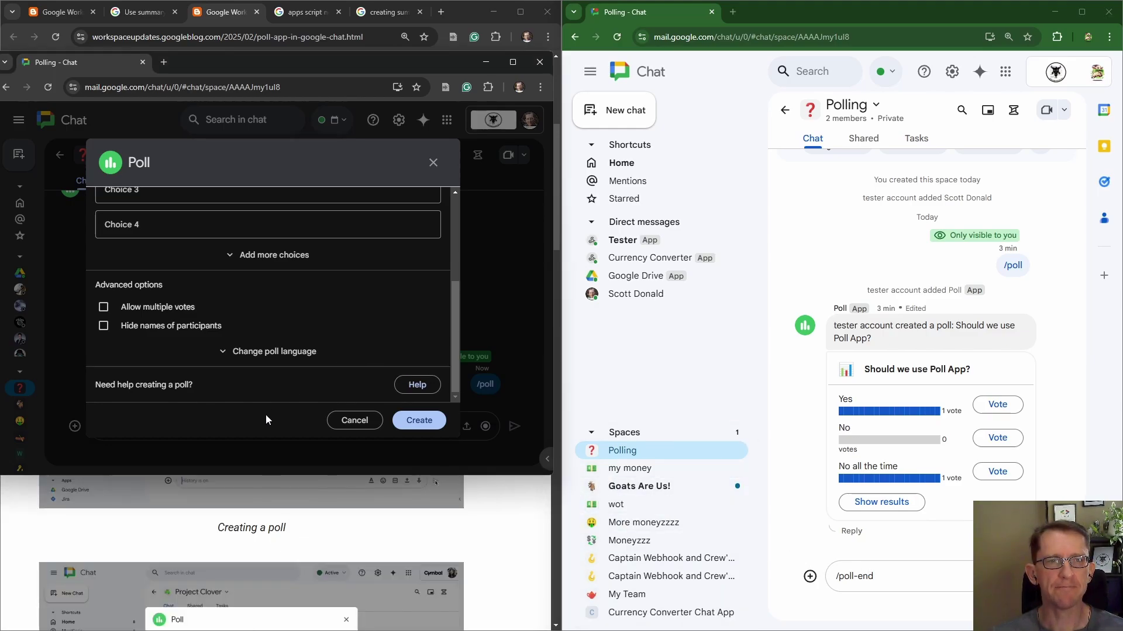
pyautogui.scroll(2, 261, 361)
pyautogui.scroll(-2, 260, 366)
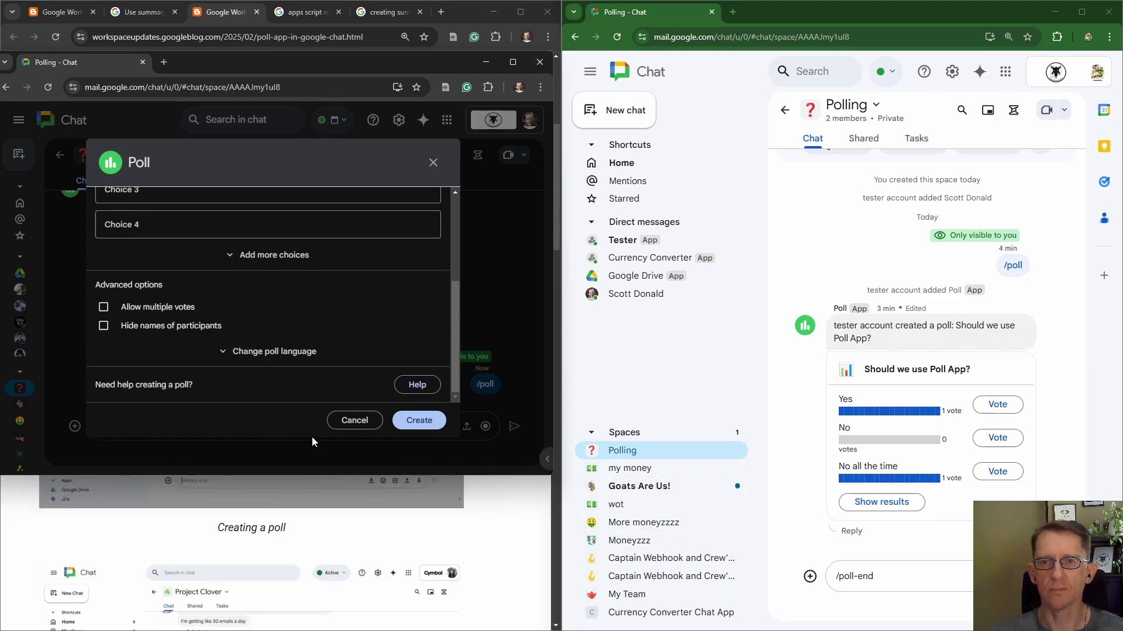